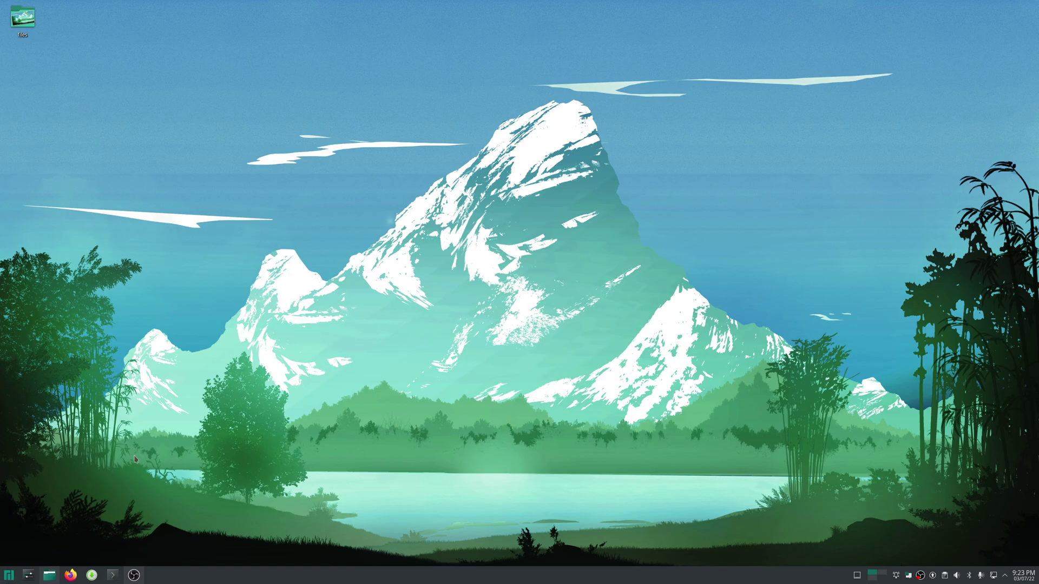
Step: Confirm in the software manager that the carla package is installed, then close it
{"action": "left_click", "coordinate": [91, 576]}
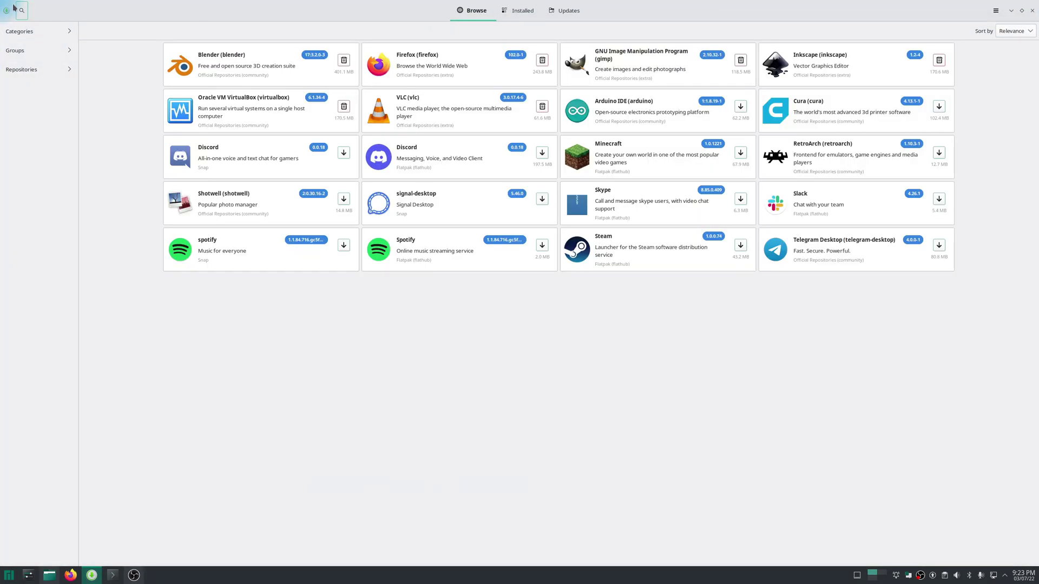
{"action": "left_click", "coordinate": [21, 10]}
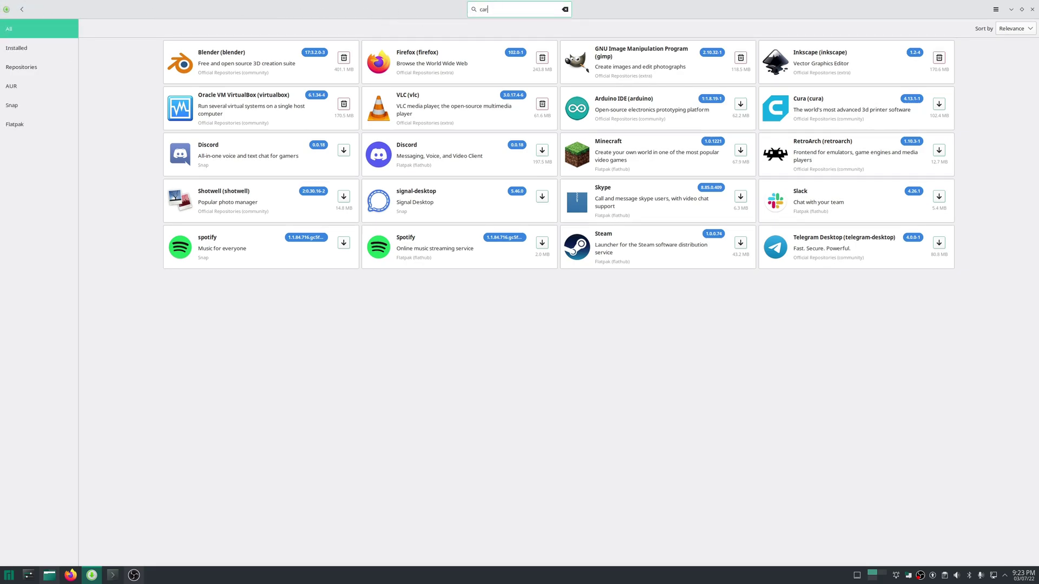
{"action": "type", "text": "carla"}
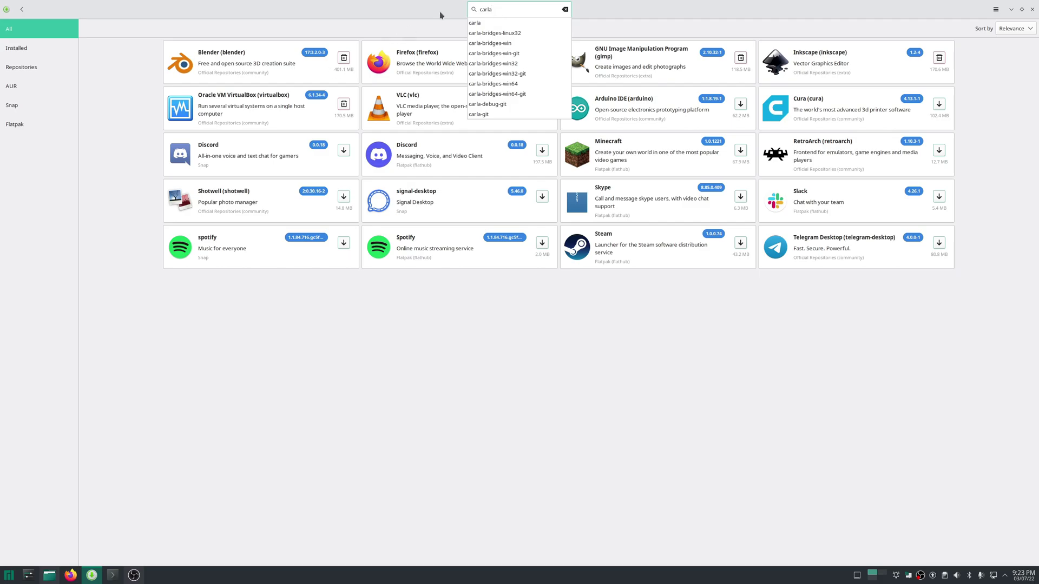
{"action": "left_click", "coordinate": [476, 22]}
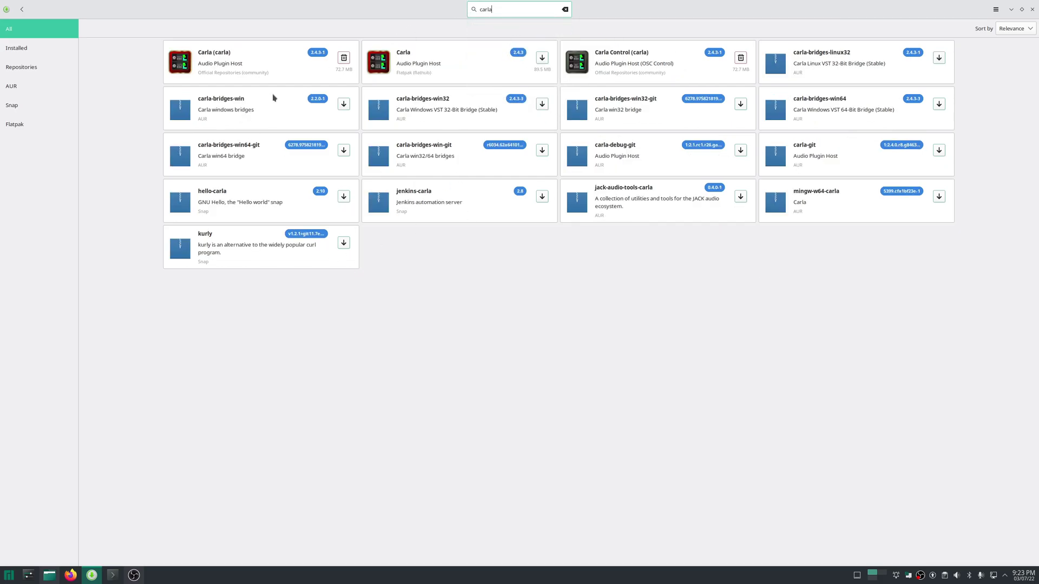
{"action": "left_click", "coordinate": [233, 66]}
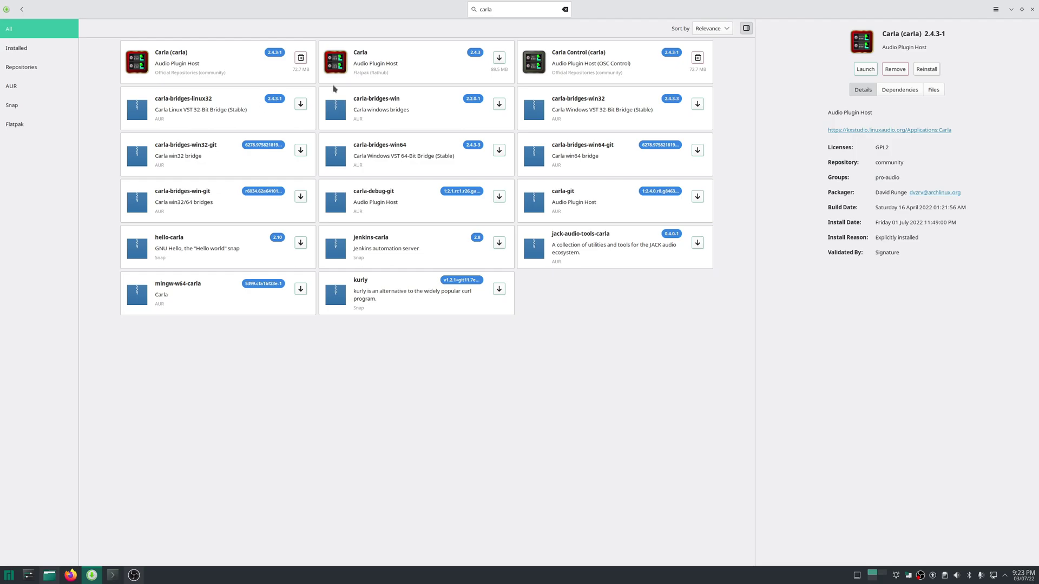
{"action": "left_click", "coordinate": [1032, 9]}
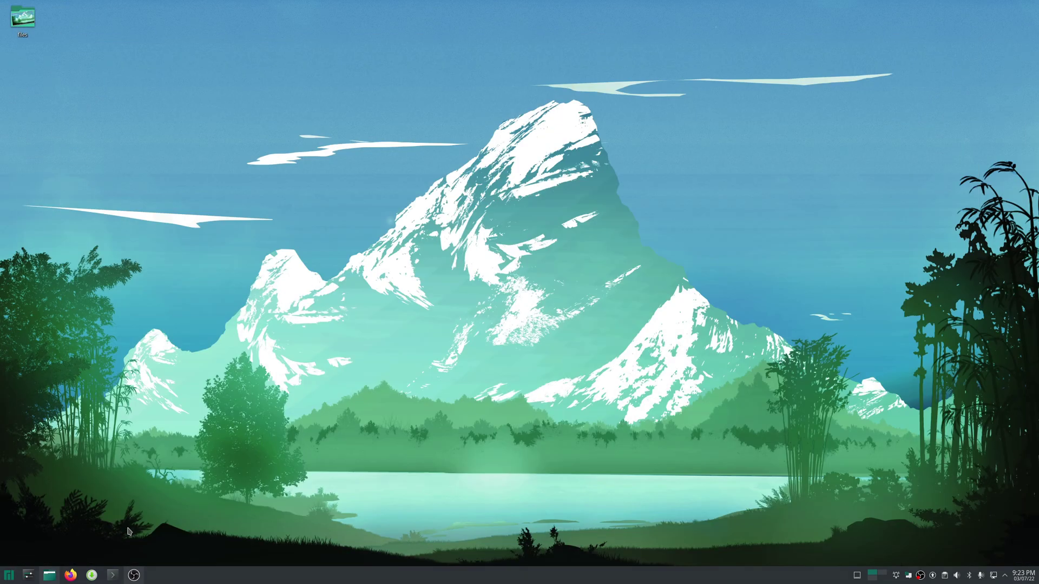
Step: Launch Carla by searching 'carla' in the application launcher
{"action": "left_click", "coordinate": [9, 575]}
{"action": "mouse_move", "coordinate": [46, 495]}
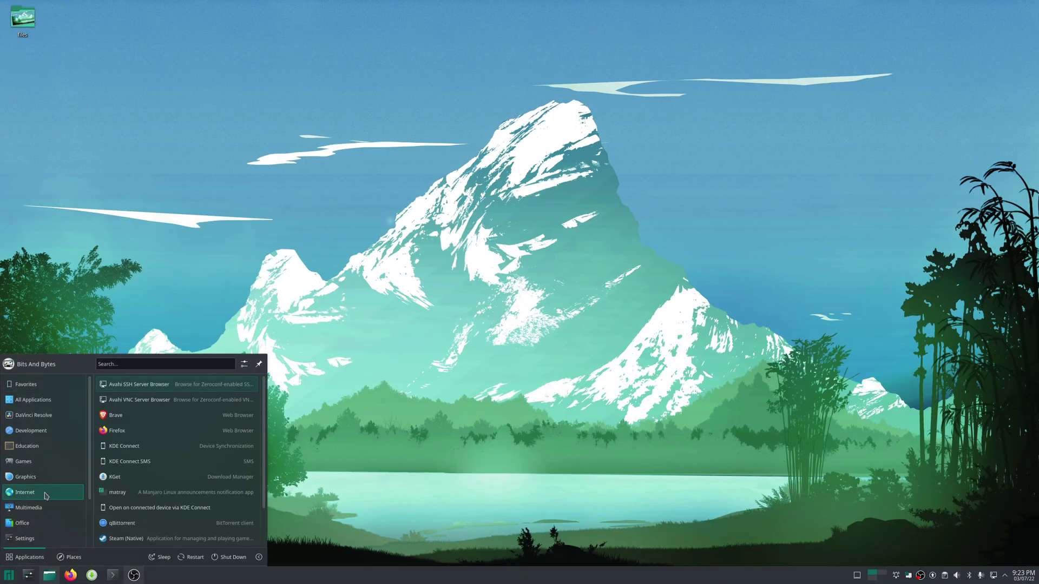
{"action": "type", "text": "carla"}
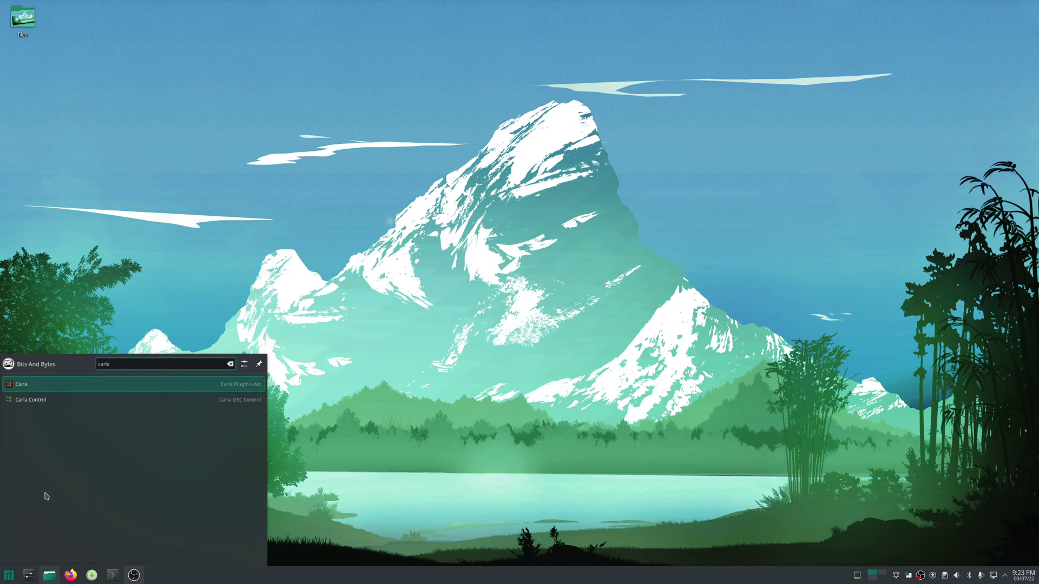
{"action": "key", "text": "Return"}
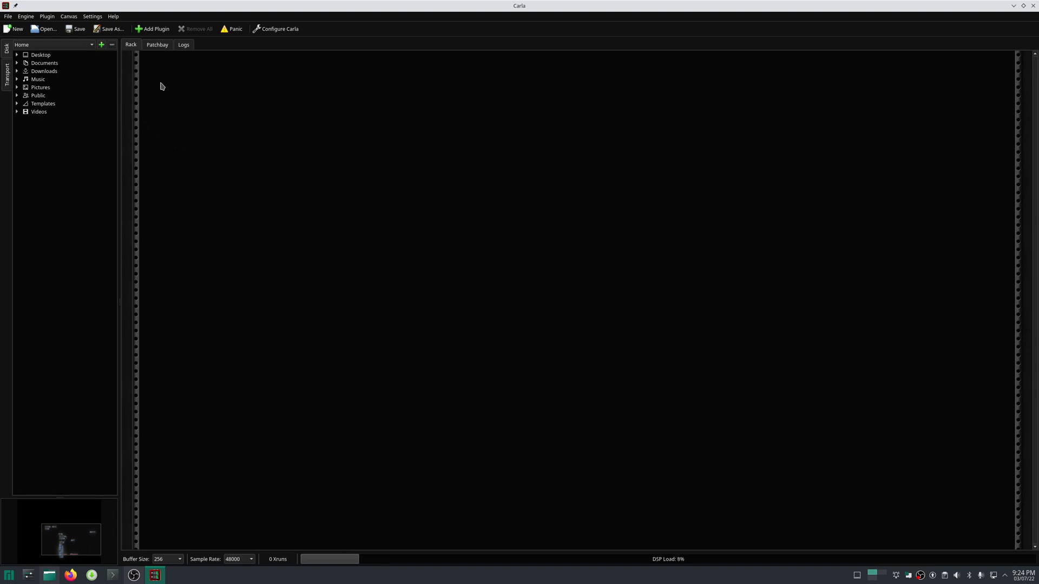
Step: Show the patchbay and pull Echo-Cancel Source, the monitor and Plasma PA apart
{"action": "left_click", "coordinate": [157, 45]}
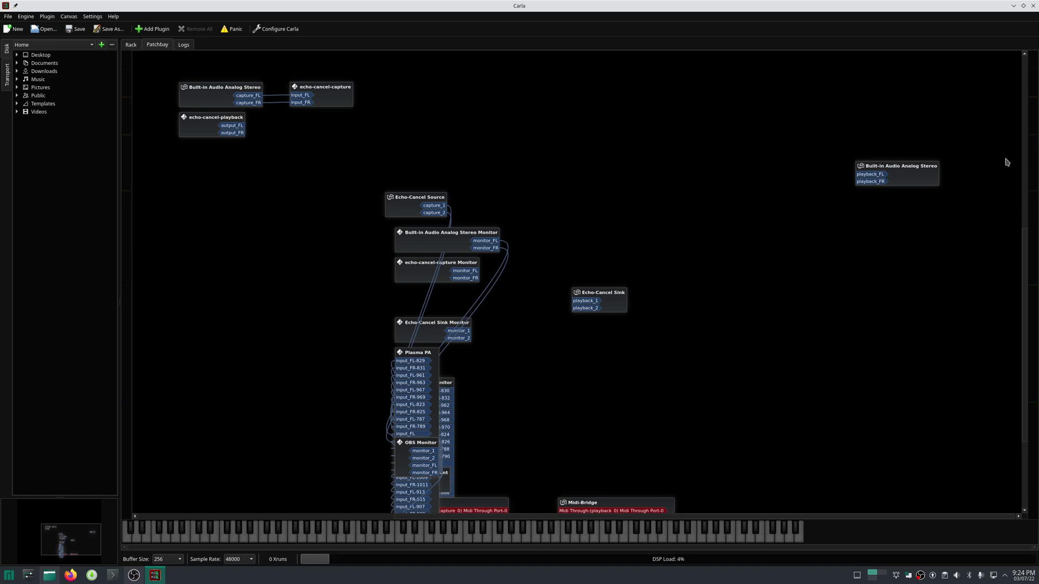
{"action": "mouse_move", "coordinate": [1023, 267]}
{"action": "left_mouse_down"}
{"action": "mouse_move", "coordinate": [1021, 343]}
{"action": "mouse_move", "coordinate": [1009, 260]}
{"action": "left_mouse_up"}
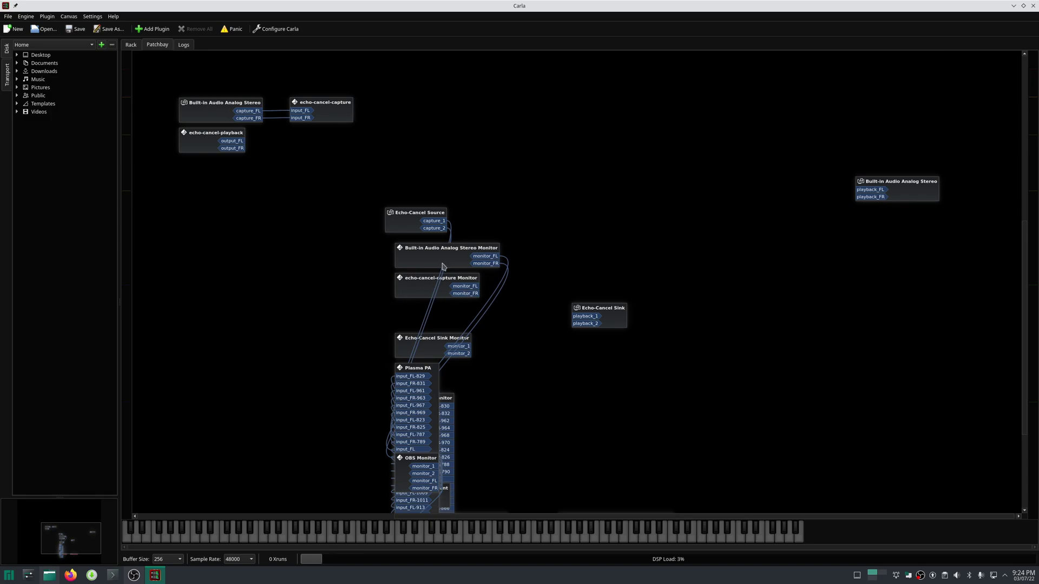
{"action": "left_click_drag", "start_coordinate": [403, 213], "coordinate": [257, 243]}
{"action": "left_click_drag", "start_coordinate": [428, 252], "coordinate": [432, 215]}
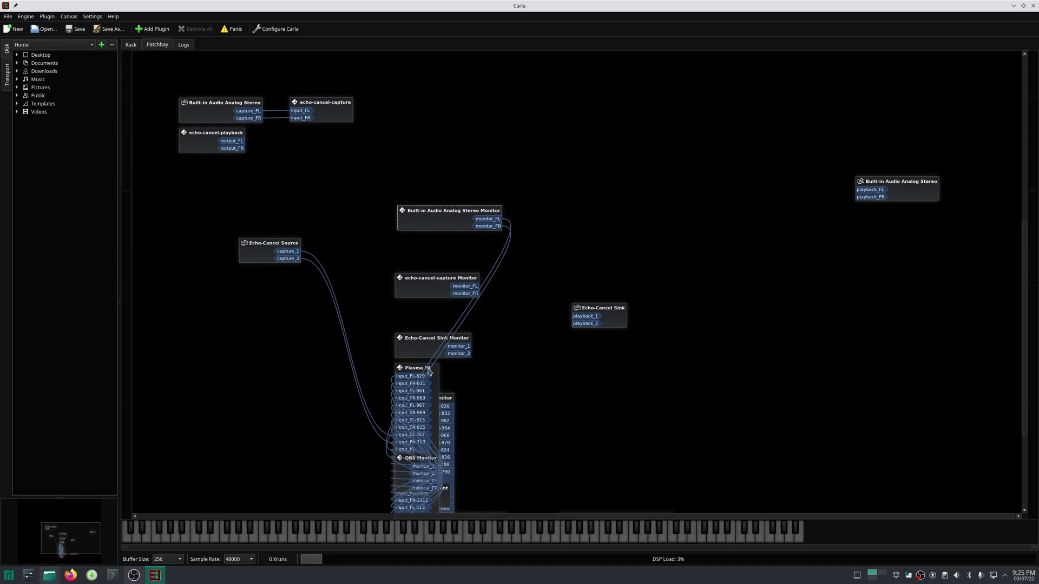
{"action": "left_click_drag", "start_coordinate": [418, 371], "coordinate": [678, 335]}
{"action": "scroll", "coordinate": [834, 275], "scroll_direction": "down", "scroll_amount": 2}
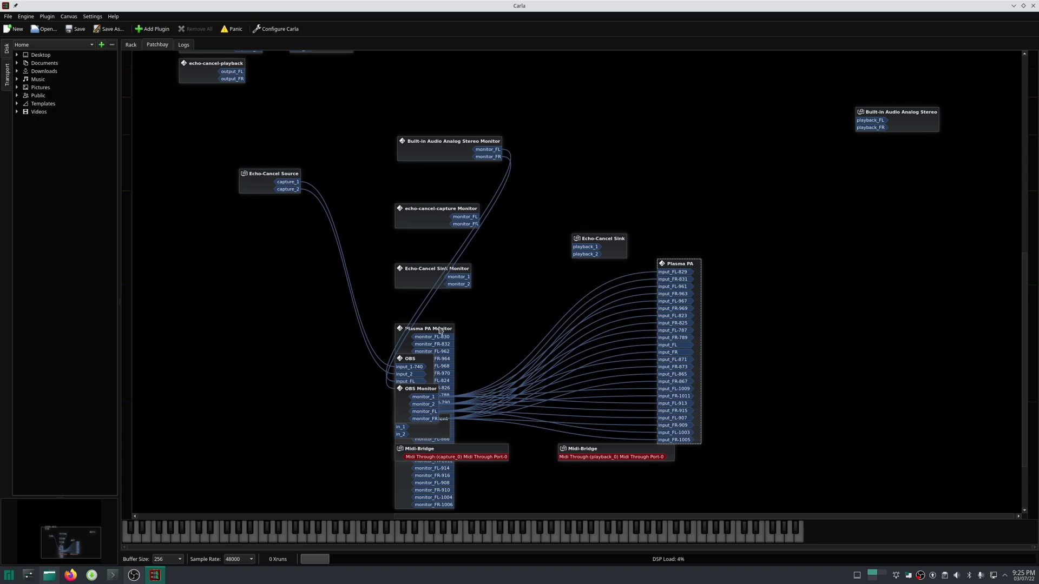
Step: Put Plasma PA Monitor and OBS on the right; lift the monitor and Echo-Cancel Source up
{"action": "left_click_drag", "start_coordinate": [440, 330], "coordinate": [748, 266]}
{"action": "left_click_drag", "start_coordinate": [426, 358], "coordinate": [912, 190]}
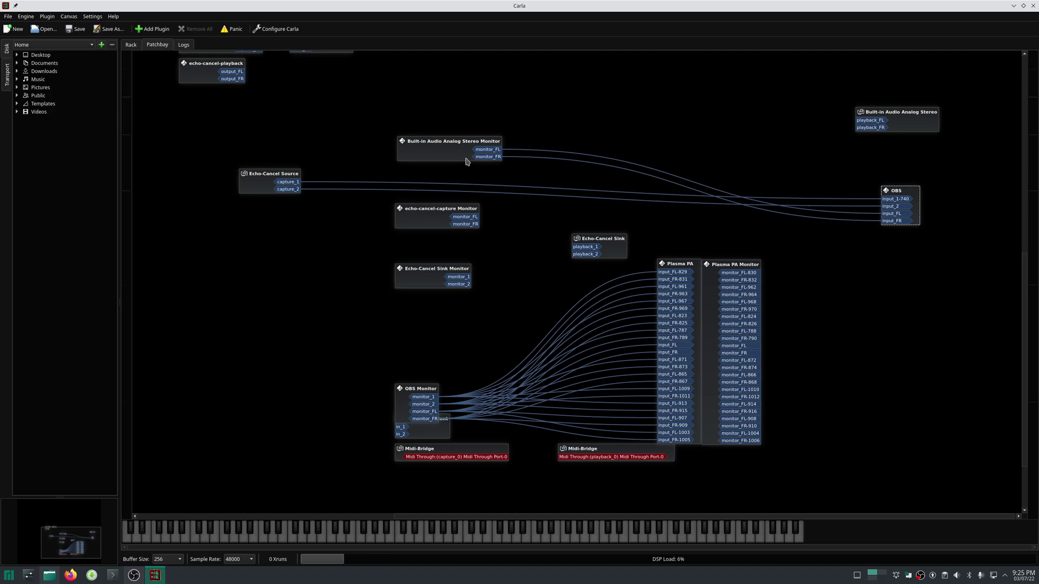
{"action": "left_click_drag", "start_coordinate": [457, 143], "coordinate": [323, 113]}
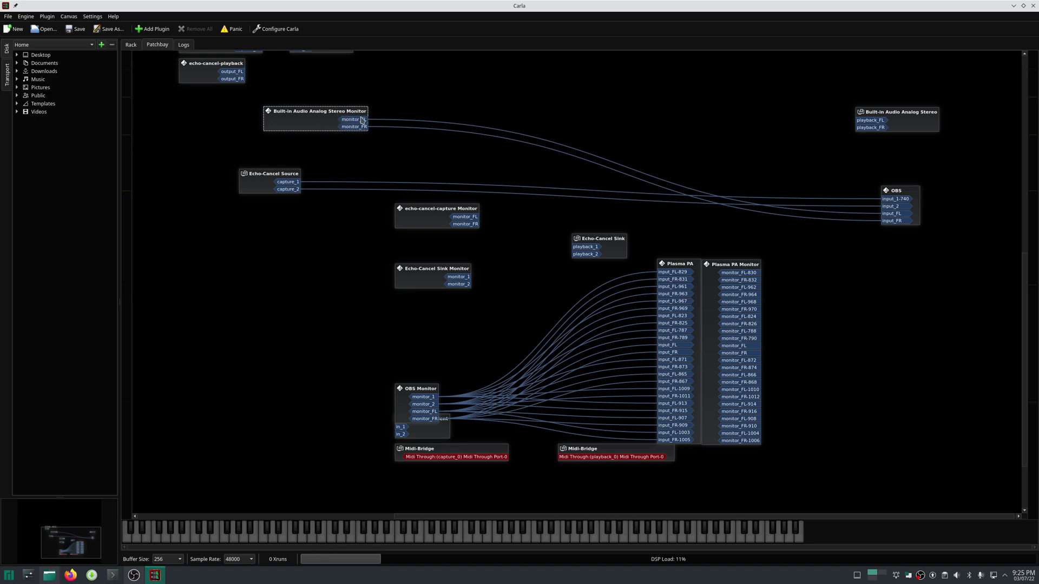
{"action": "left_click_drag", "start_coordinate": [263, 180], "coordinate": [428, 87]}
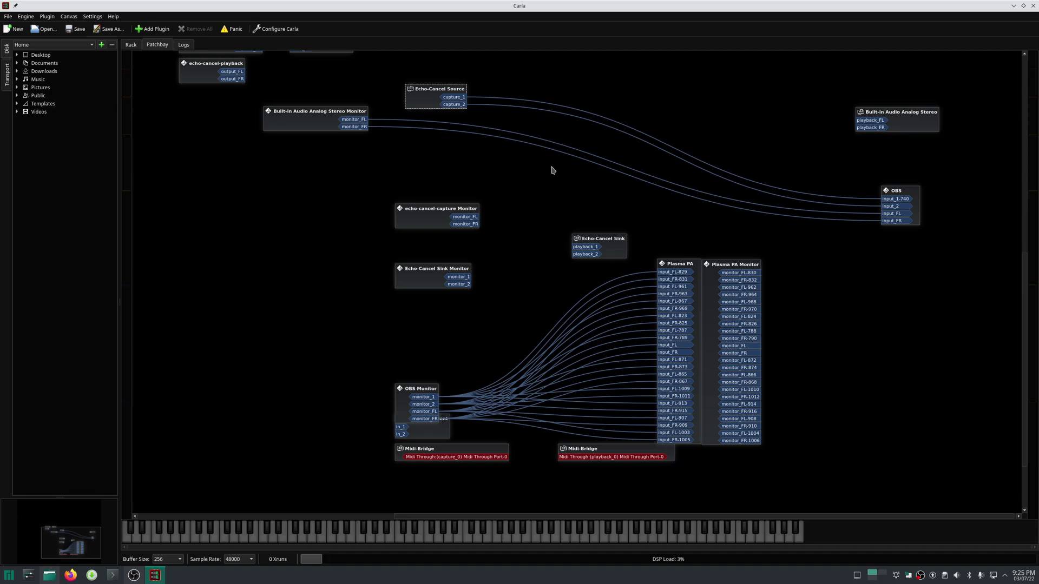
{"action": "left_click_drag", "start_coordinate": [433, 90], "coordinate": [425, 88]}
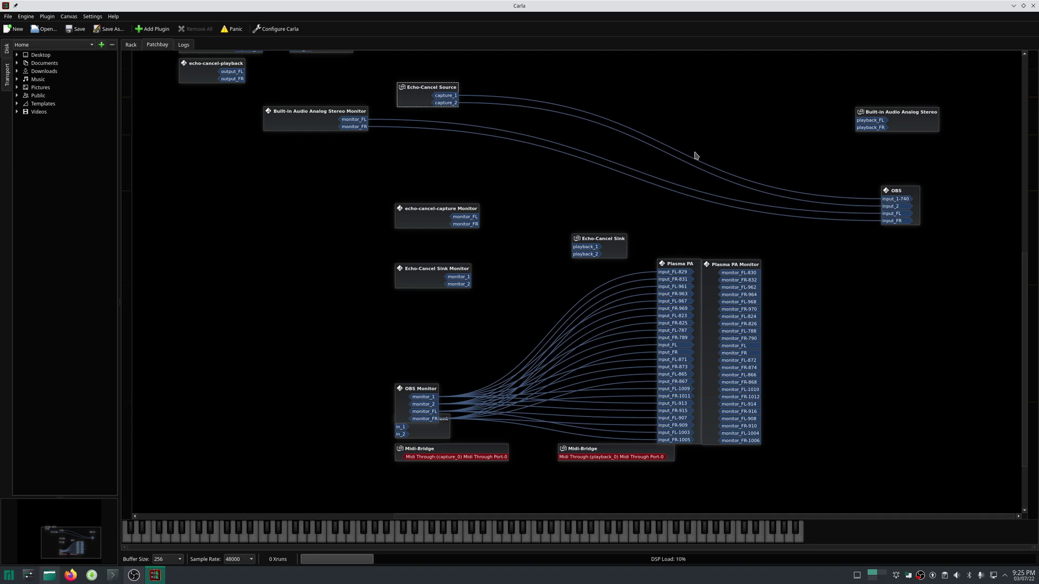
Step: Shift Plasma PA, lift OBS Monitor off JACK Input Client, and raise the playback node
{"action": "scroll", "coordinate": [692, 245], "scroll_direction": "up", "scroll_amount": 2}
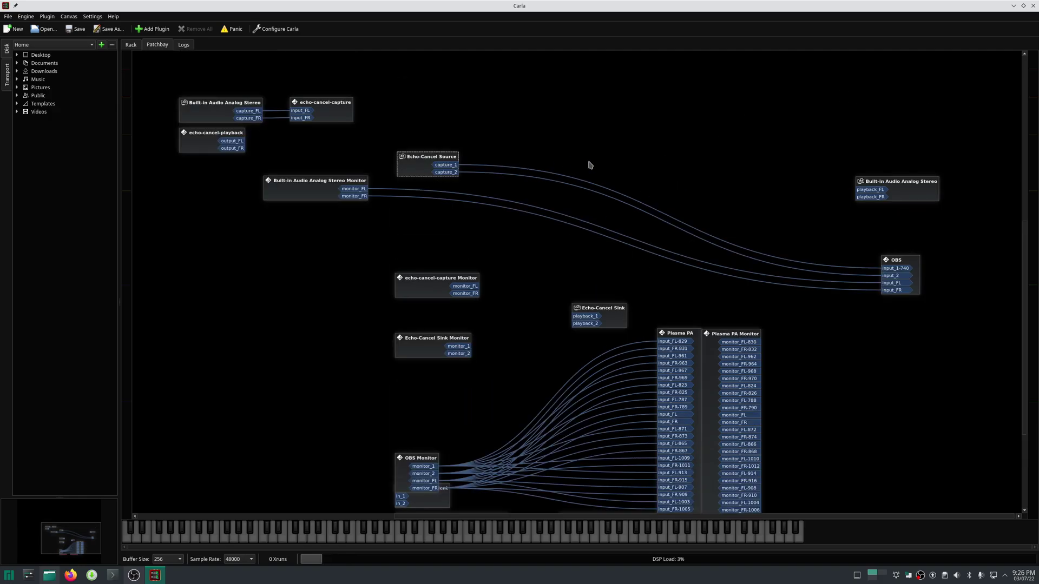
{"action": "left_click", "coordinate": [681, 334]}
{"action": "left_click_drag", "start_coordinate": [681, 334], "coordinate": [636, 344]}
{"action": "left_click_drag", "start_coordinate": [402, 457], "coordinate": [398, 436]}
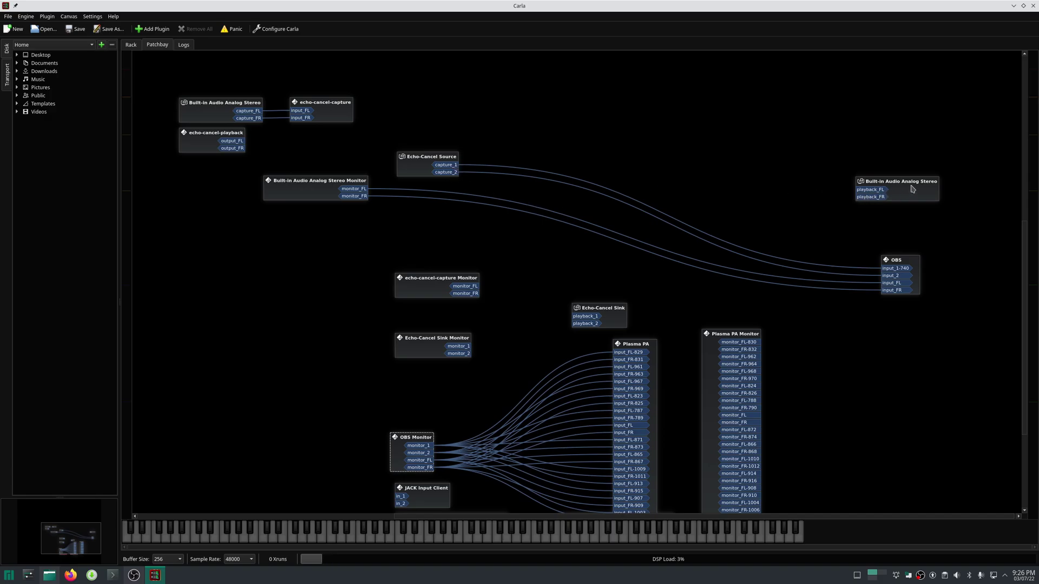
{"action": "left_click_drag", "start_coordinate": [912, 188], "coordinate": [900, 144]}
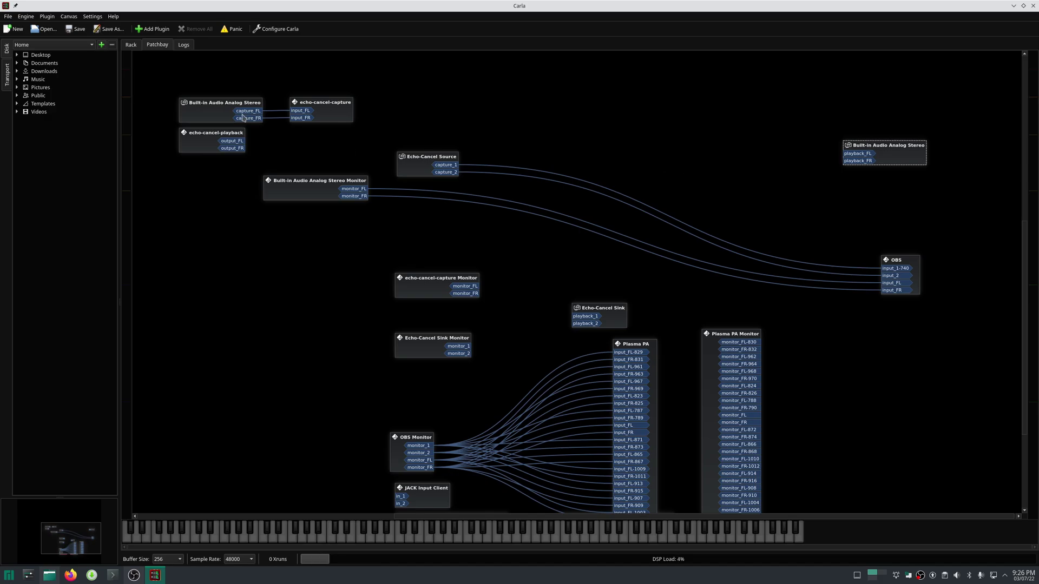
Step: In Add Plugin, replace the 'equa' filter with 'noise' and select Noise repellent
{"action": "right_click", "coordinate": [542, 96]}
{"action": "left_click", "coordinate": [424, 118]}
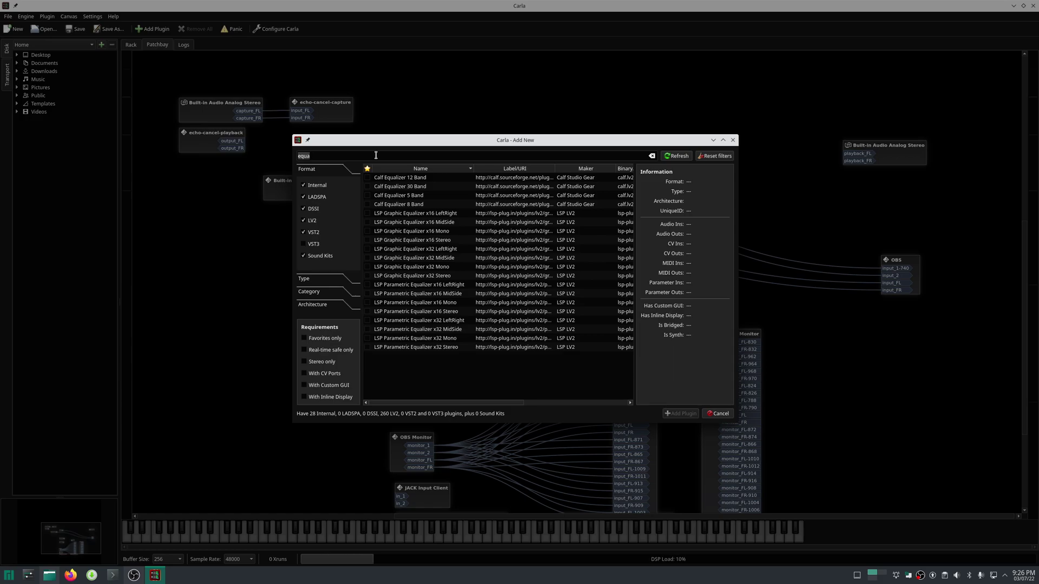
{"action": "key", "text": "BackSpace"}
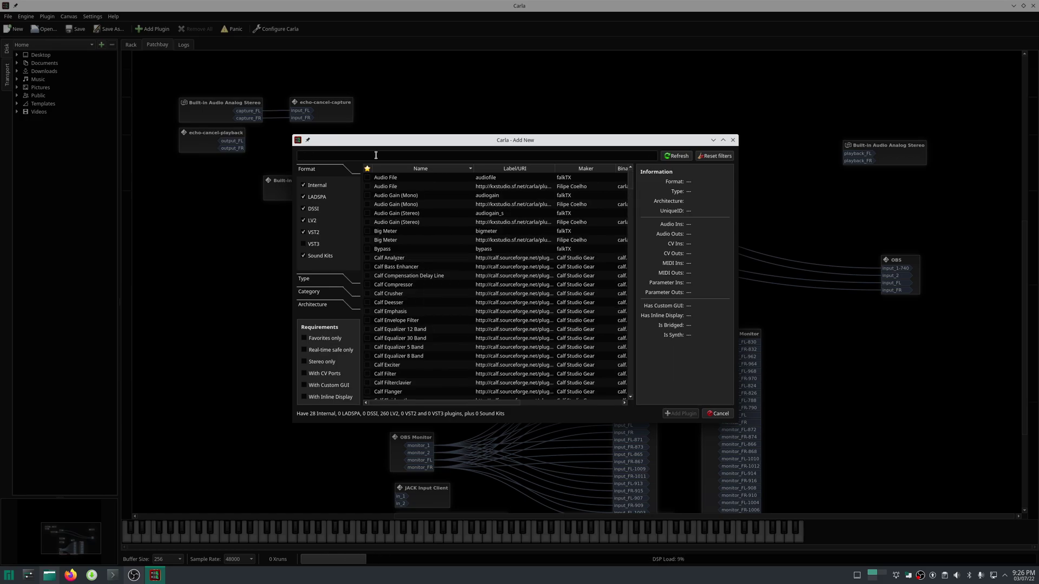
{"action": "type", "text": "noise"}
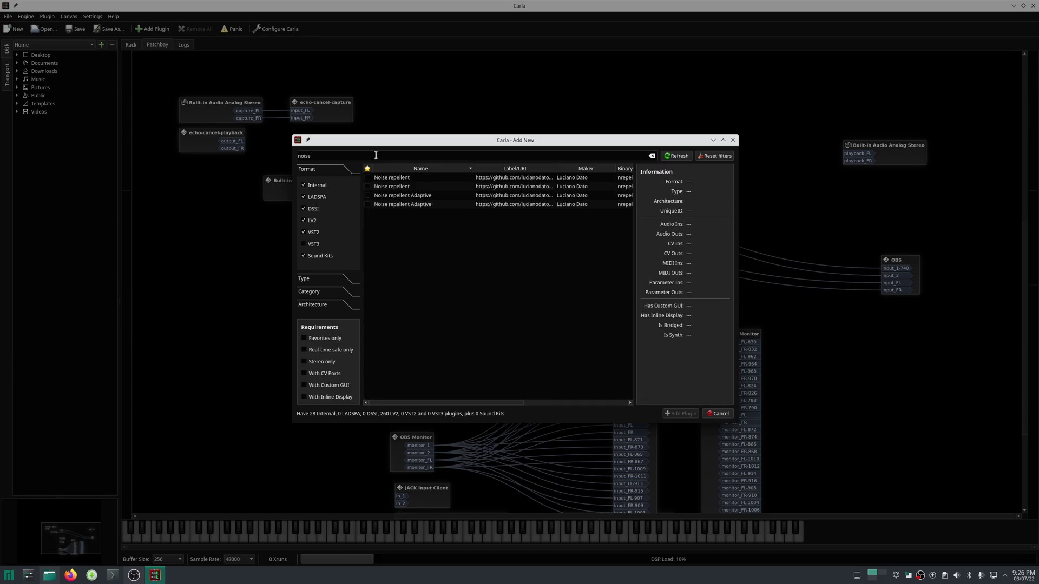
{"action": "left_click", "coordinate": [403, 187]}
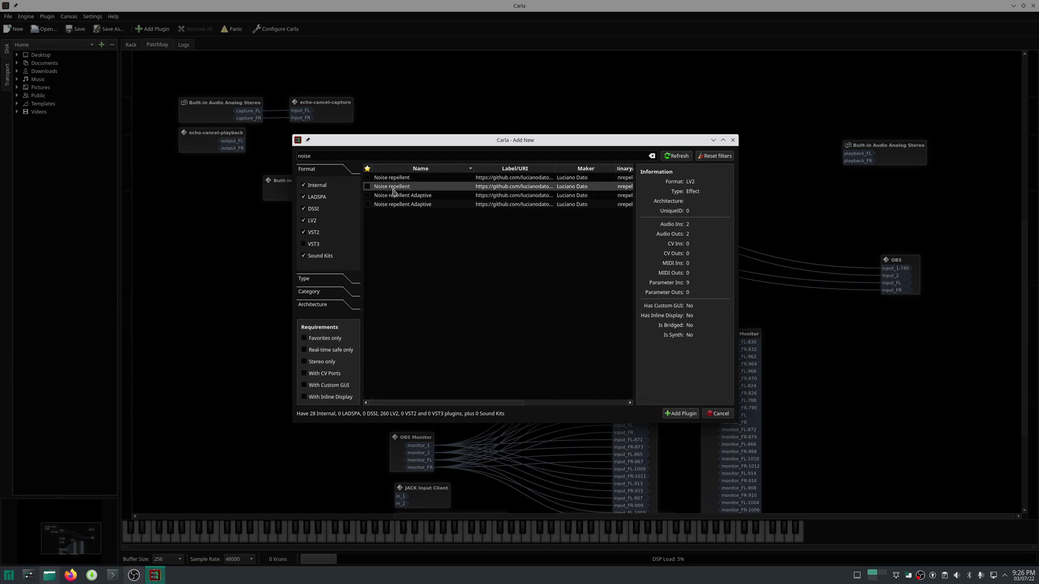
Step: Add Noise repellent beside Echo-Cancel Source and wire capture_1/2 into its inputs
{"action": "double_click", "coordinate": [403, 188]}
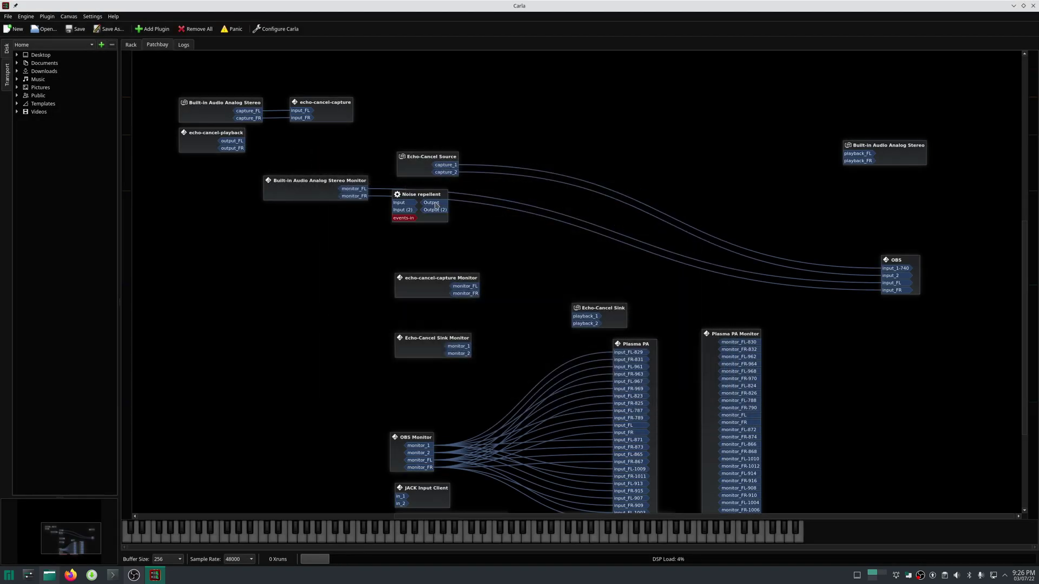
{"action": "left_click_drag", "start_coordinate": [424, 198], "coordinate": [618, 133]}
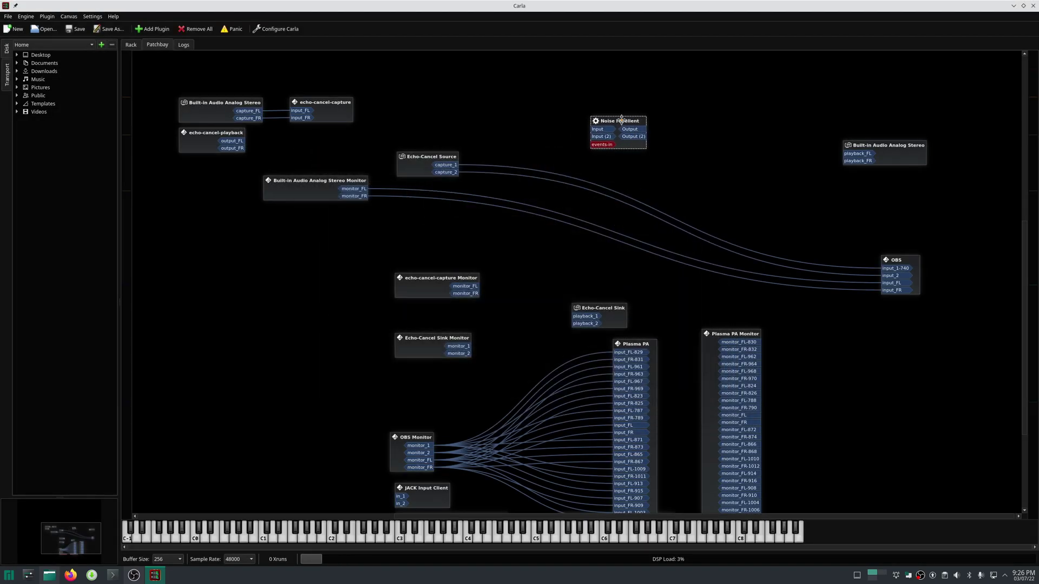
{"action": "left_click", "coordinate": [426, 161]}
{"action": "left_click_drag", "start_coordinate": [425, 160], "coordinate": [391, 144]}
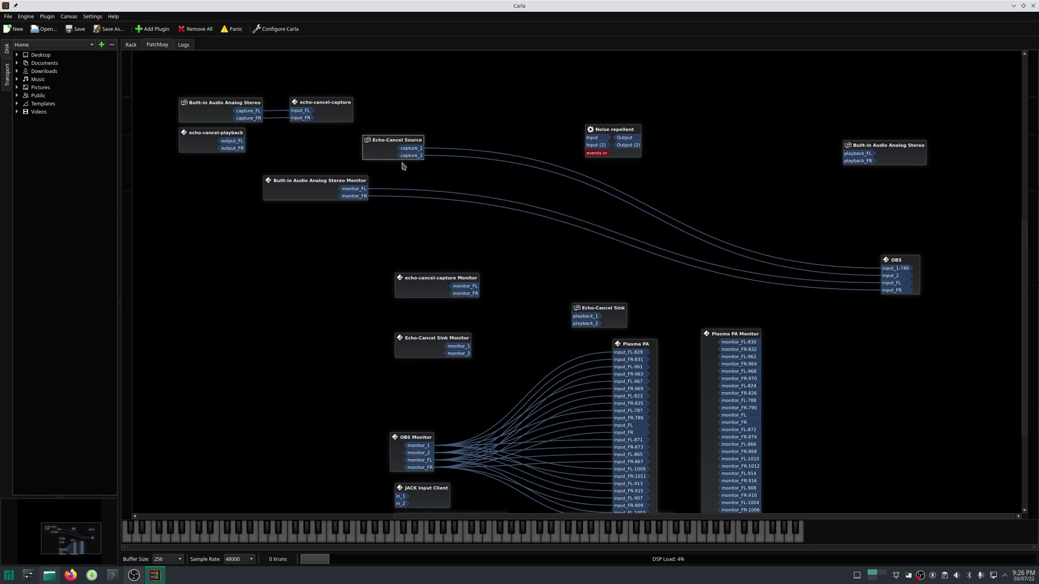
{"action": "left_click_drag", "start_coordinate": [615, 136], "coordinate": [621, 136]}
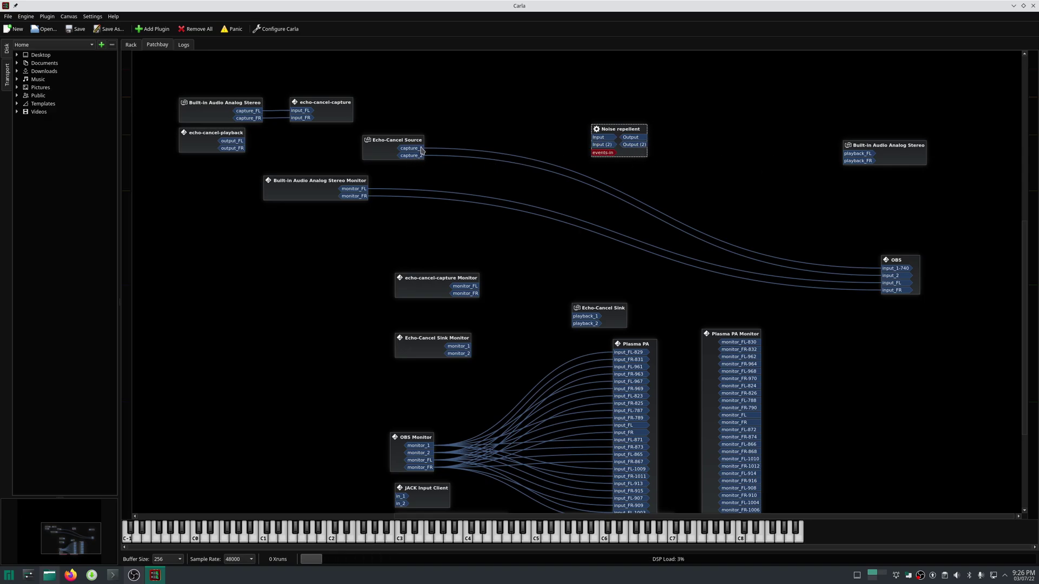
{"action": "left_click_drag", "start_coordinate": [422, 150], "coordinate": [597, 141]}
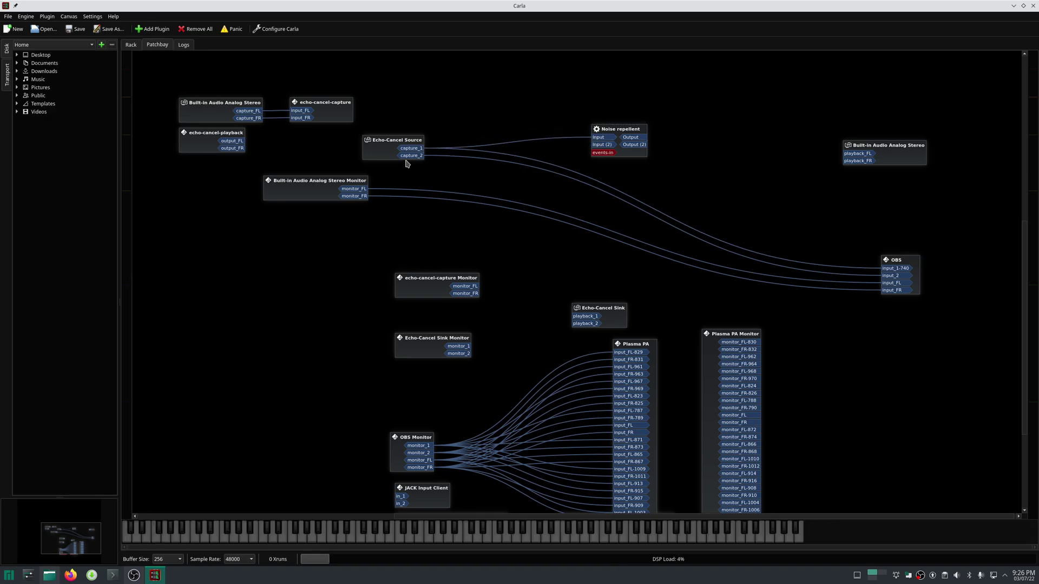
{"action": "left_click_drag", "start_coordinate": [412, 156], "coordinate": [595, 149]}
Step: Replace the direct mic cables on OBS input_1/2 with Noise repellent's outputs
{"action": "right_click", "coordinate": [893, 271]}
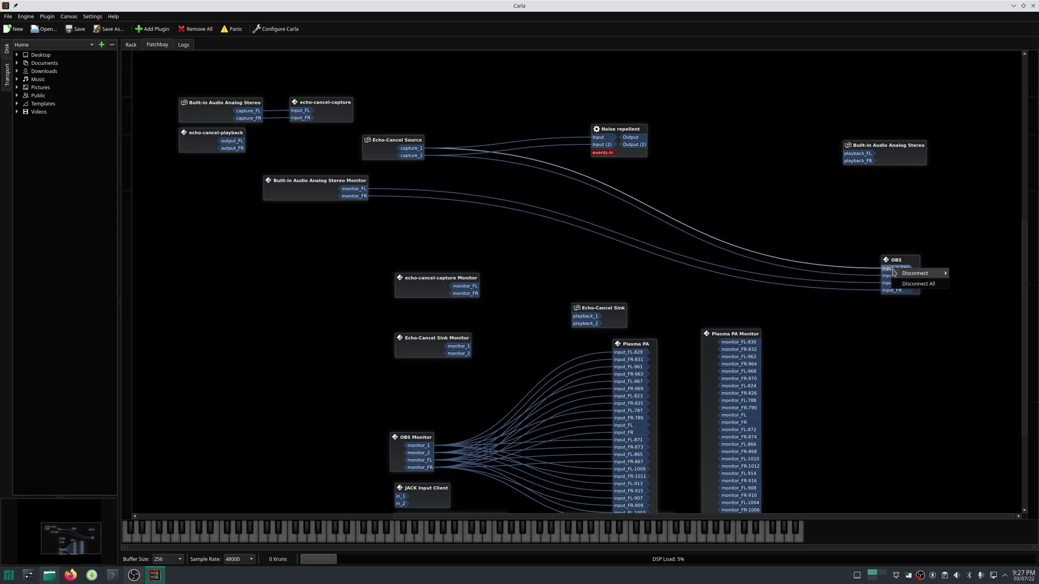
{"action": "left_click", "coordinate": [900, 285]}
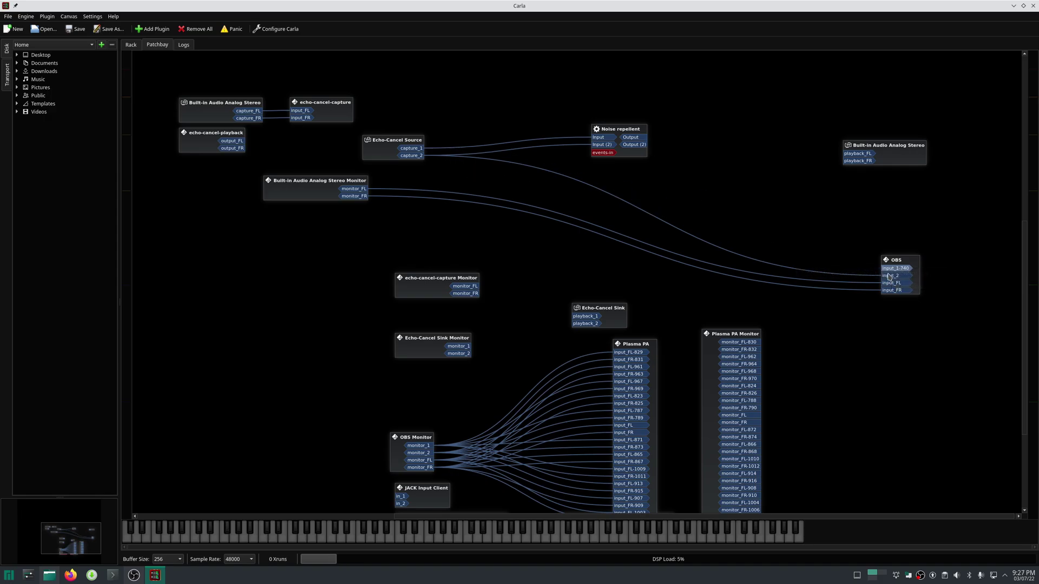
{"action": "right_click", "coordinate": [888, 278]}
{"action": "left_click", "coordinate": [898, 293]}
{"action": "left_click_drag", "start_coordinate": [644, 137], "coordinate": [888, 269]}
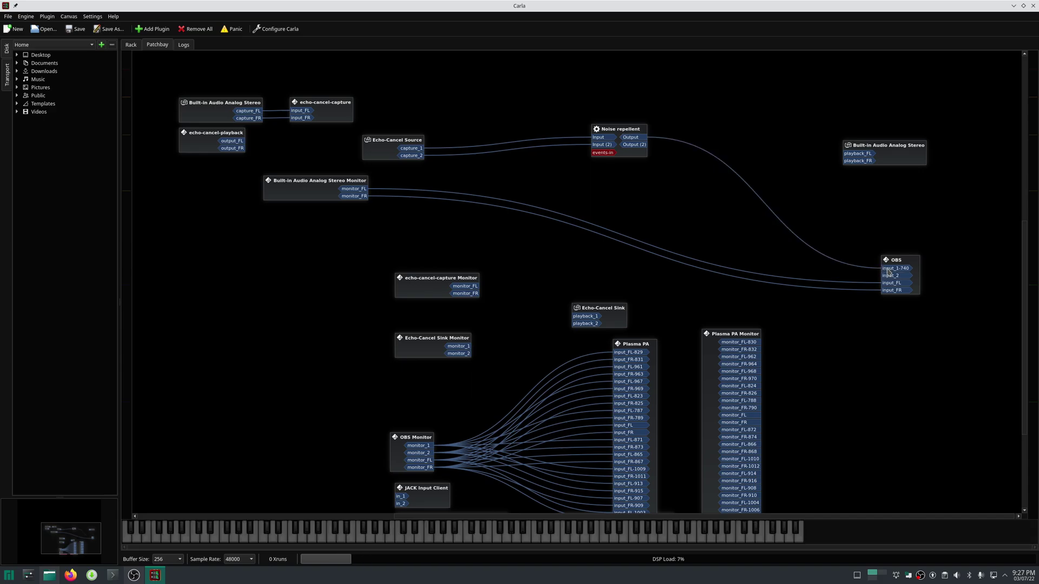
{"action": "left_click_drag", "start_coordinate": [644, 145], "coordinate": [889, 279]}
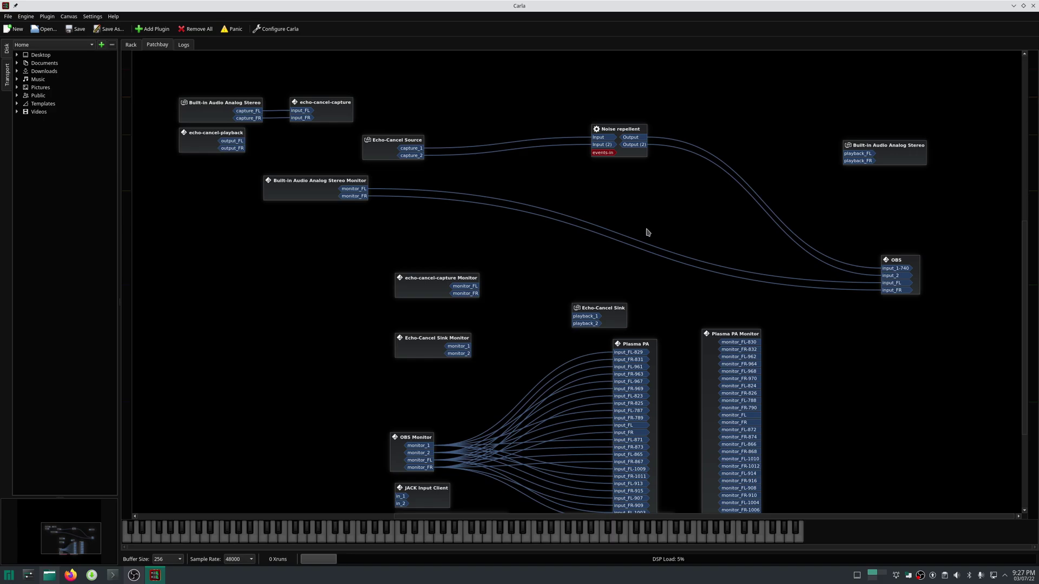
Step: Wire Noise repellent Output and Output (2) to playback_FL and playback_FR, and reposition the node
{"action": "left_click_drag", "start_coordinate": [619, 133], "coordinate": [576, 145]}
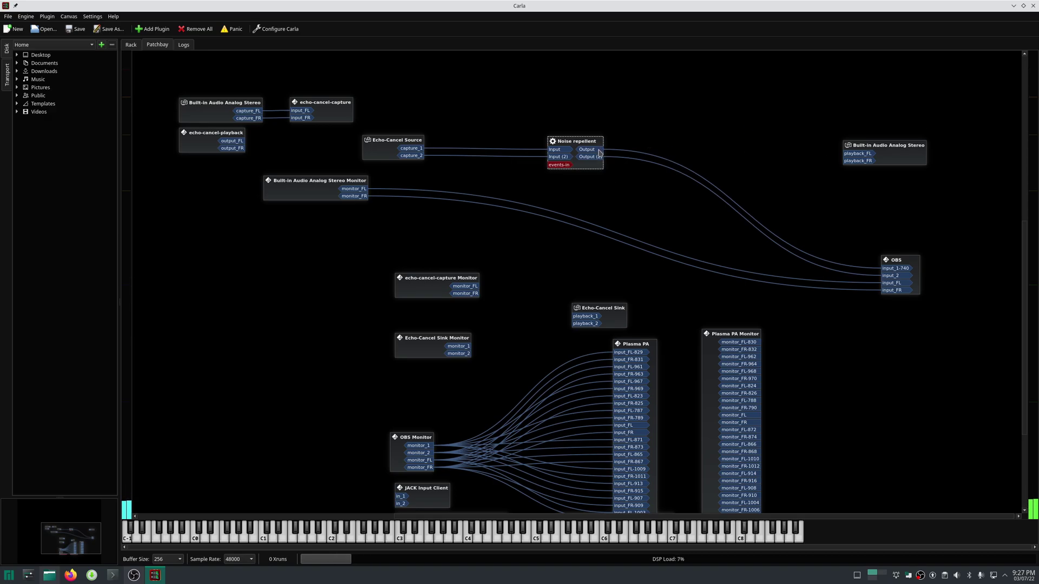
{"action": "left_click_drag", "start_coordinate": [599, 150], "coordinate": [858, 153]}
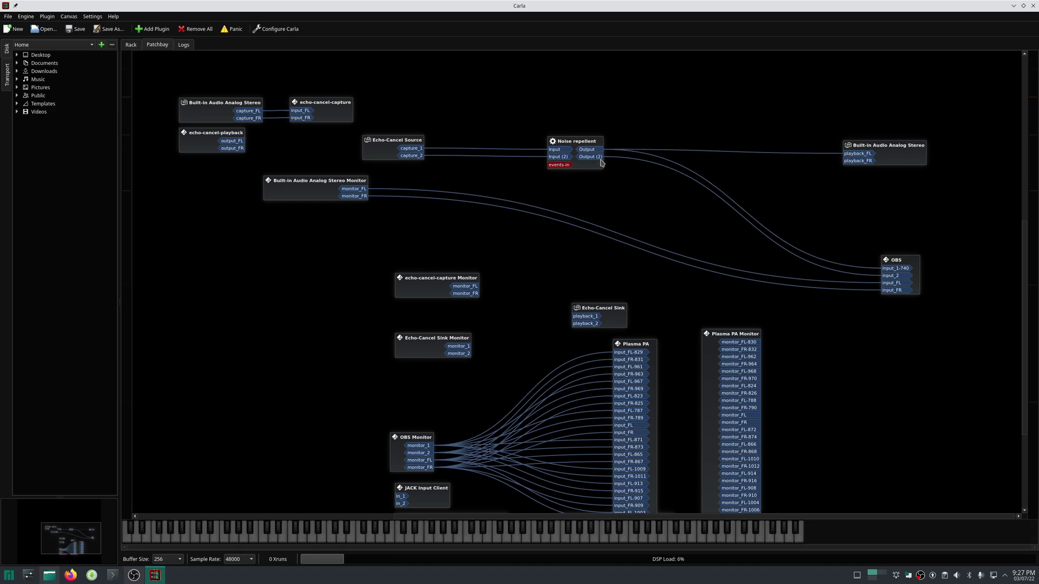
{"action": "left_click_drag", "start_coordinate": [602, 160], "coordinate": [859, 161]}
{"action": "left_click", "coordinate": [608, 180]}
{"action": "left_click_drag", "start_coordinate": [577, 141], "coordinate": [564, 123]}
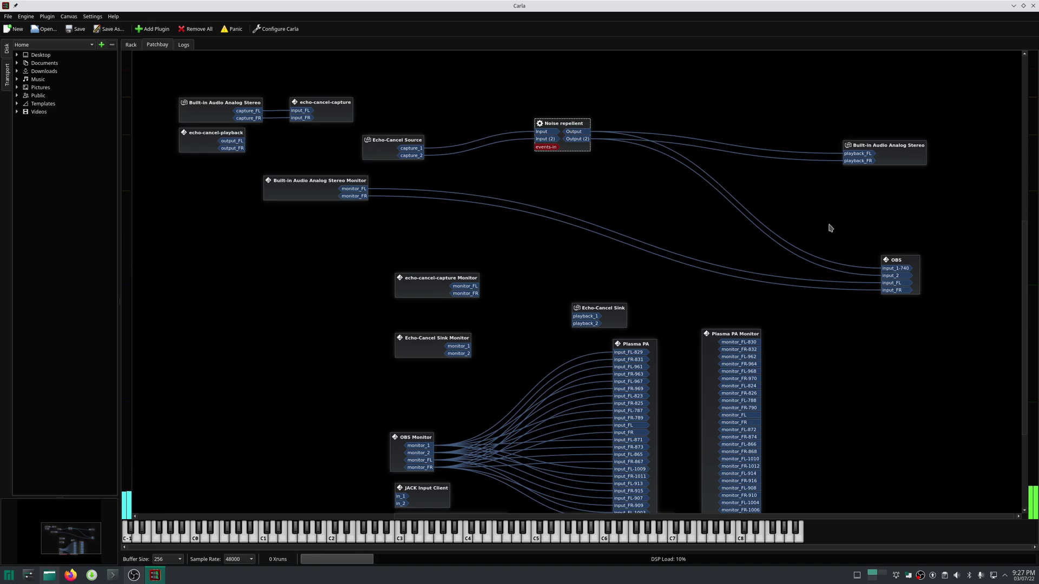
{"action": "left_click_drag", "start_coordinate": [564, 123], "coordinate": [557, 127]}
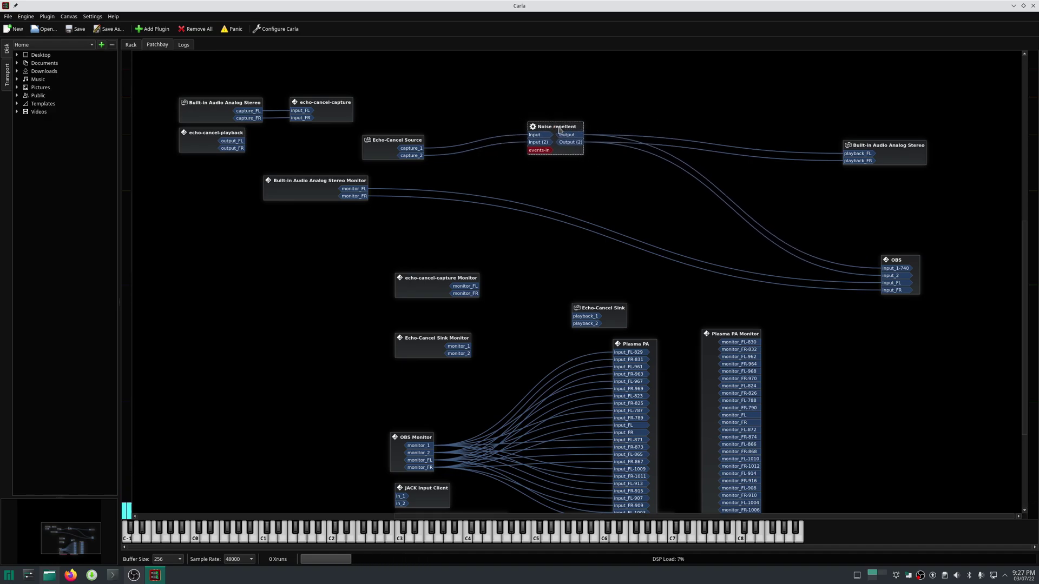
Step: Open the Noise repellent settings window, move it aside, and show its Parameters tab
{"action": "double_click", "coordinate": [557, 133]}
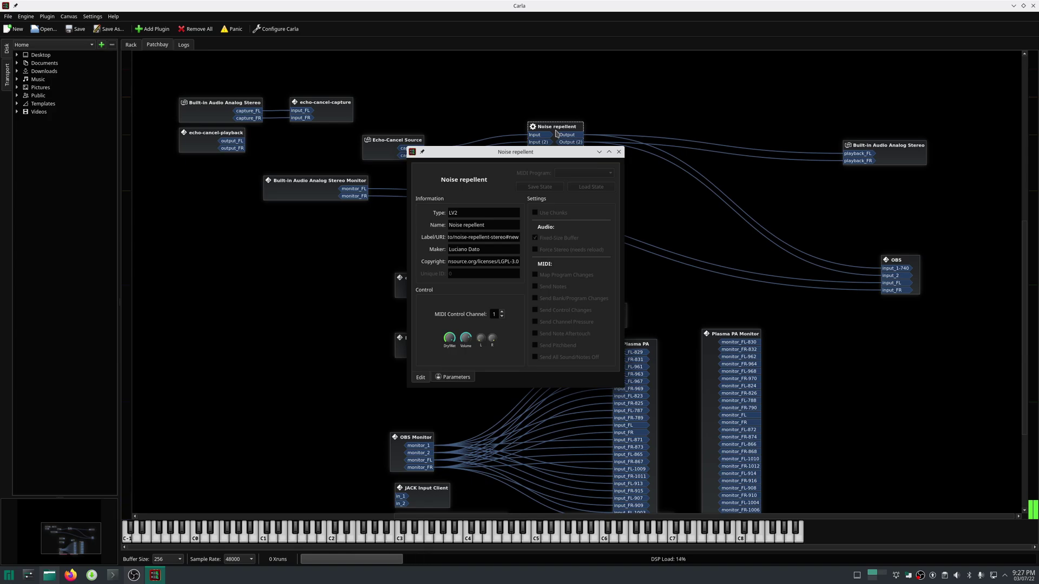
{"action": "left_click_drag", "start_coordinate": [524, 158], "coordinate": [403, 178]}
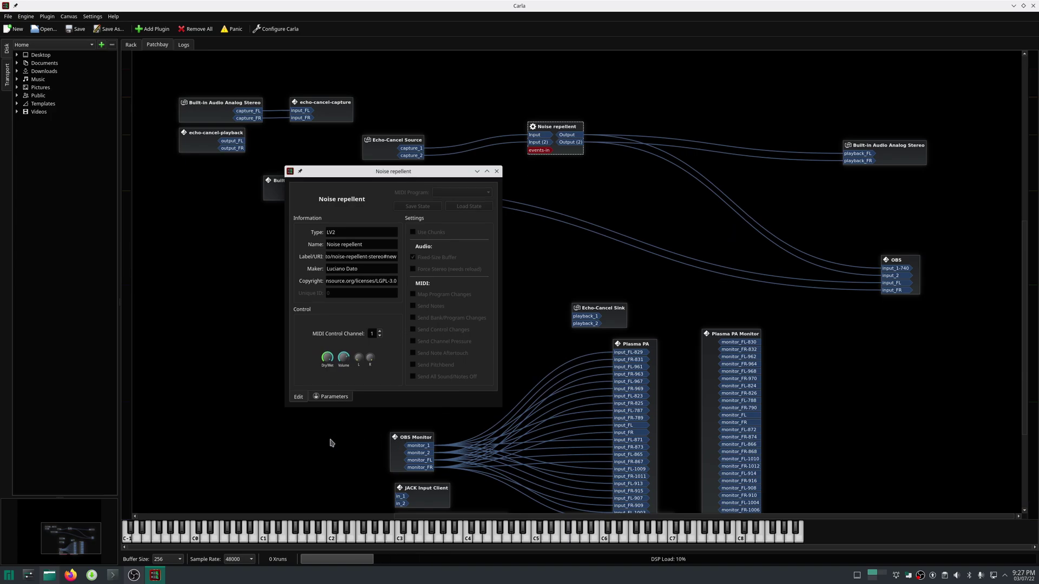
{"action": "left_click", "coordinate": [335, 398]}
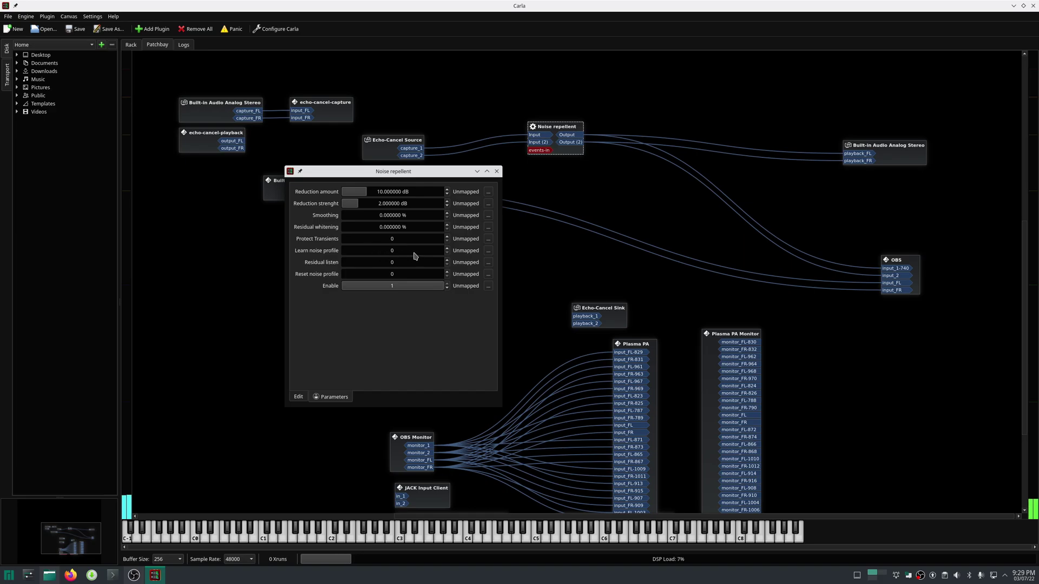
Step: Set Learn noise profile to 1, later back to 0, then close the Noise repellent window
{"action": "left_click", "coordinate": [447, 249]}
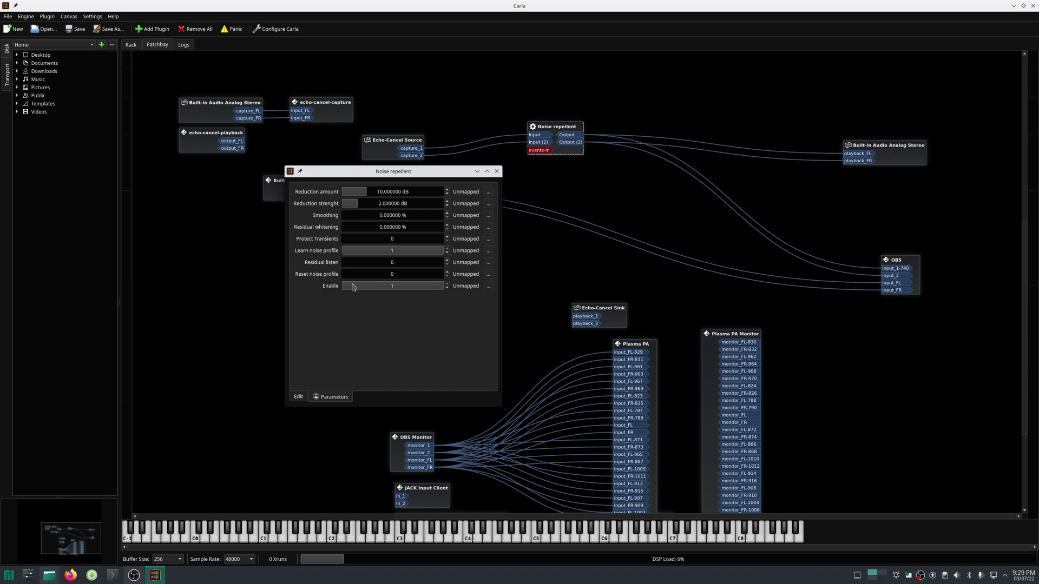
{"action": "left_click", "coordinate": [447, 253]}
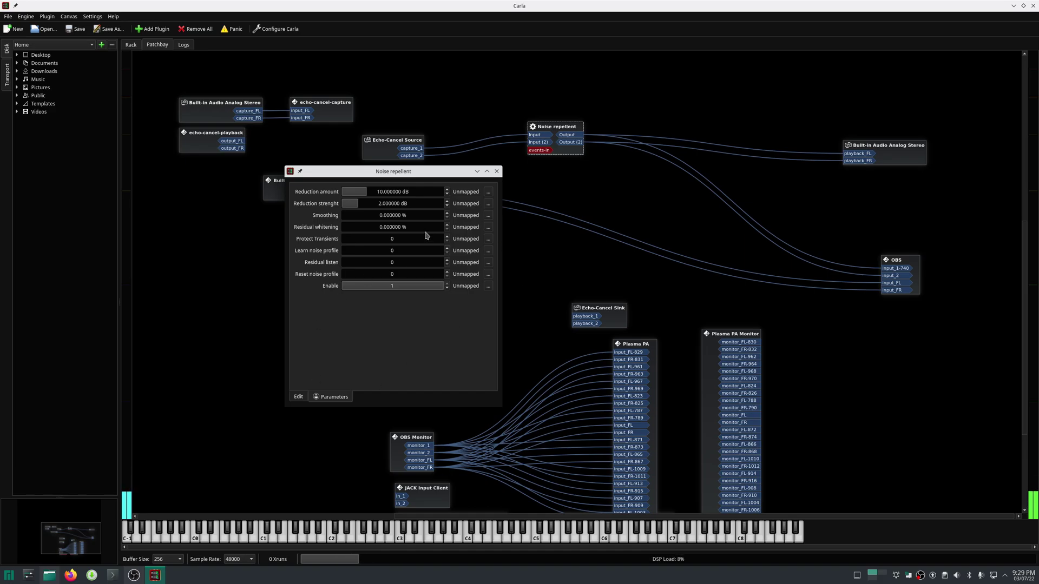
{"action": "left_click_drag", "start_coordinate": [404, 172], "coordinate": [470, 172]}
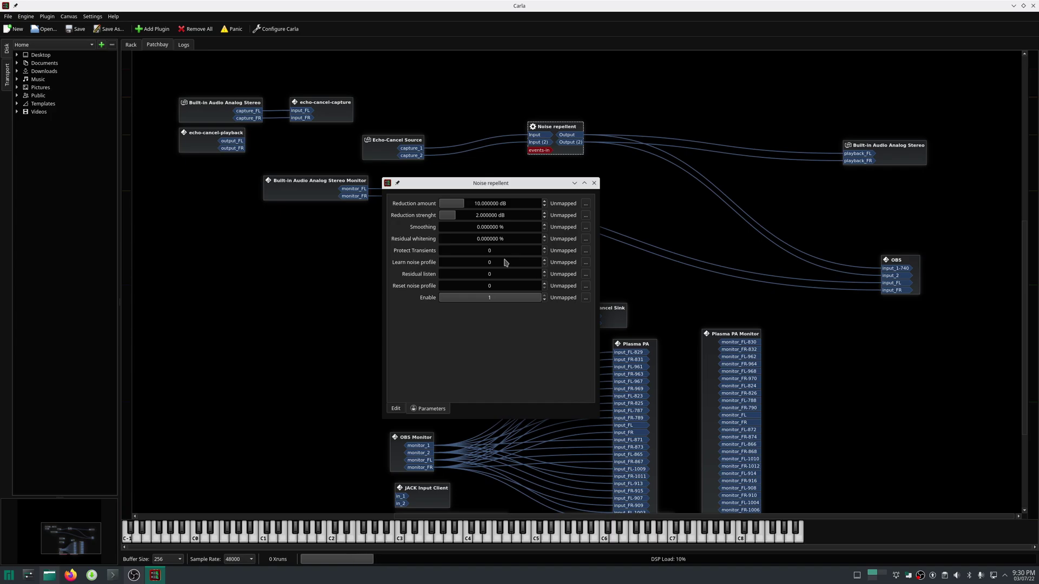
{"action": "left_click_drag", "start_coordinate": [488, 184], "coordinate": [390, 206]}
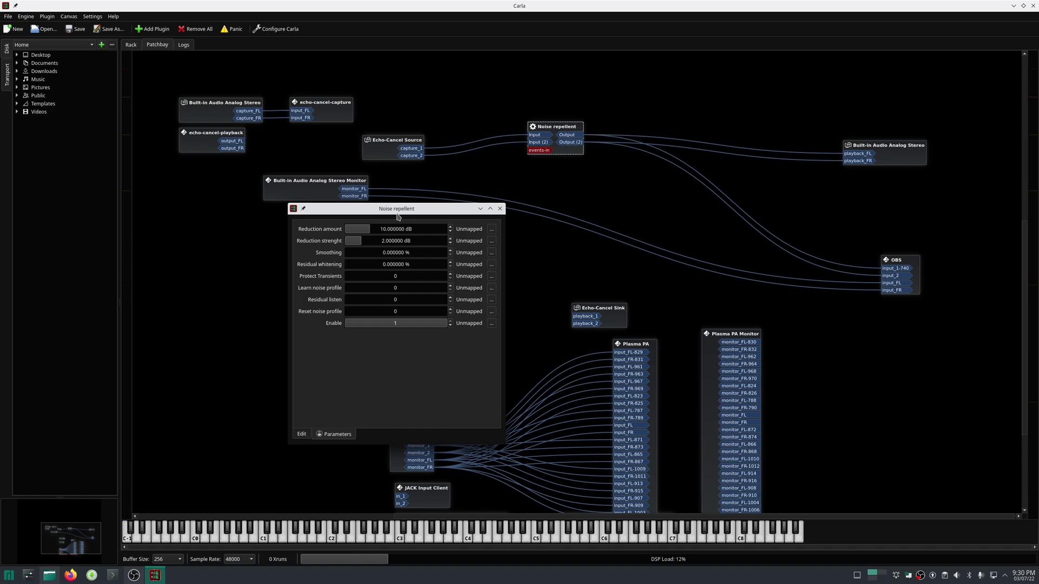
{"action": "left_click_drag", "start_coordinate": [408, 212], "coordinate": [435, 204]}
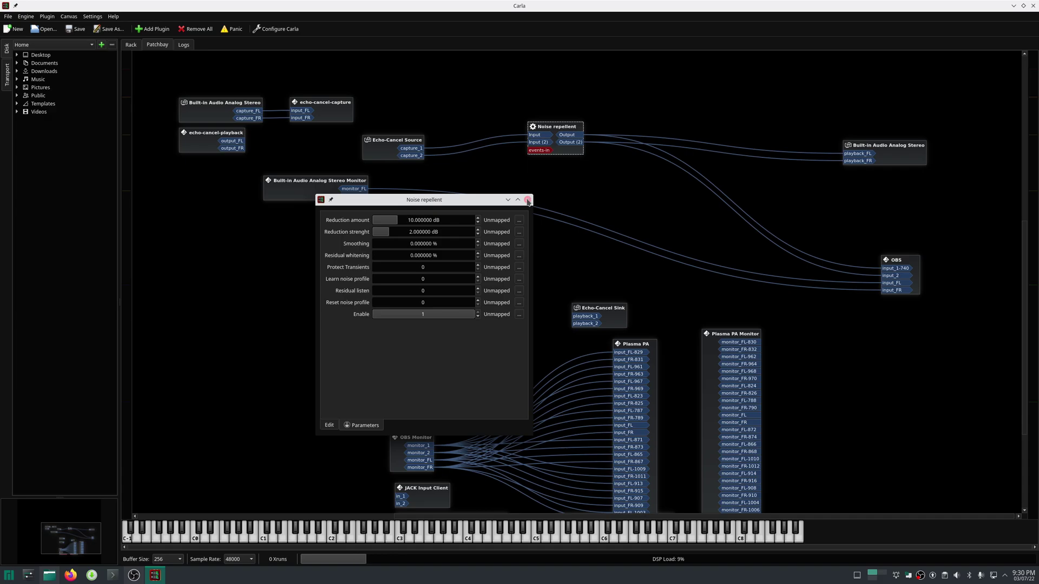
{"action": "left_click", "coordinate": [528, 200]}
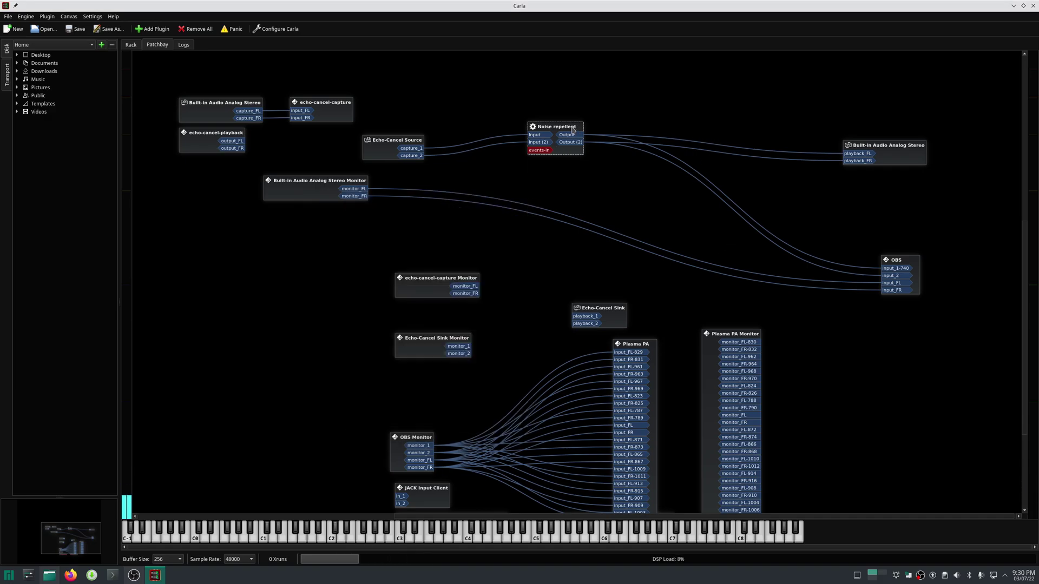
Step: Move Noise repellent right and add LSP Graphic Equalizer x32 Stereo from an 'equ' plugin search
{"action": "left_click_drag", "start_coordinate": [569, 130], "coordinate": [744, 137]}
{"action": "right_click", "coordinate": [613, 77]}
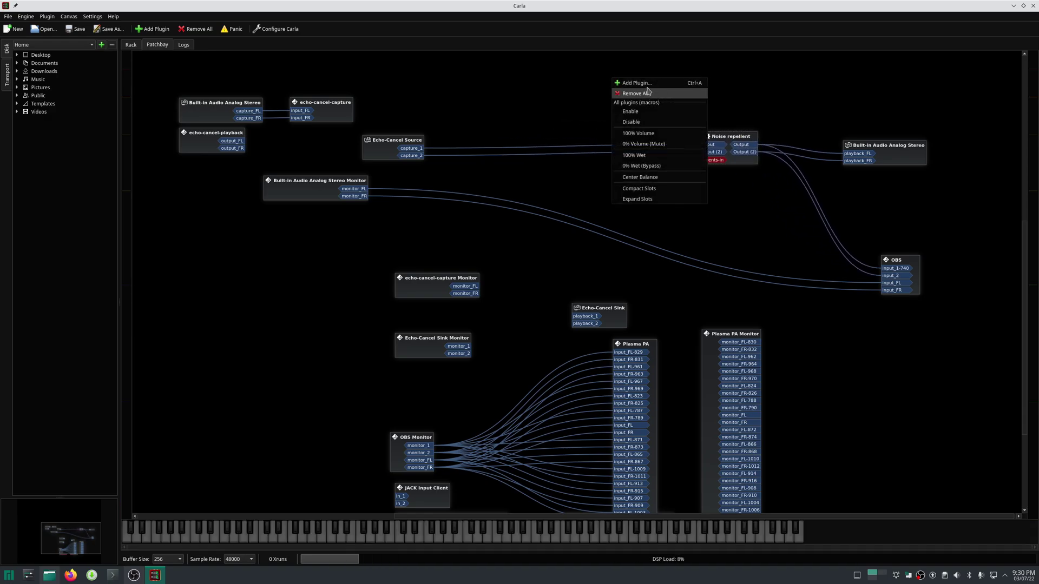
{"action": "left_click", "coordinate": [648, 85]}
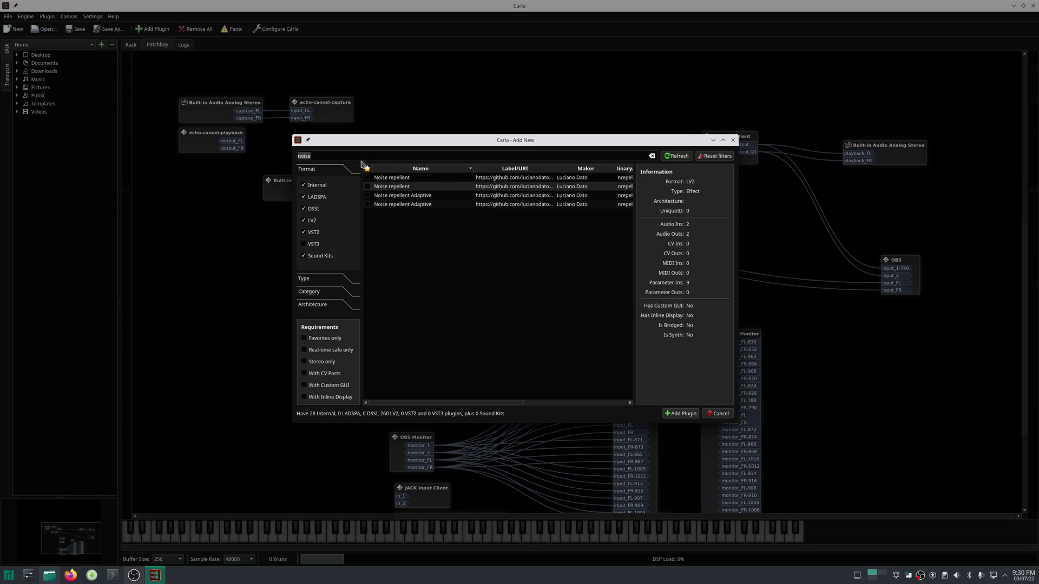
{"action": "key", "text": "BackSpace"}
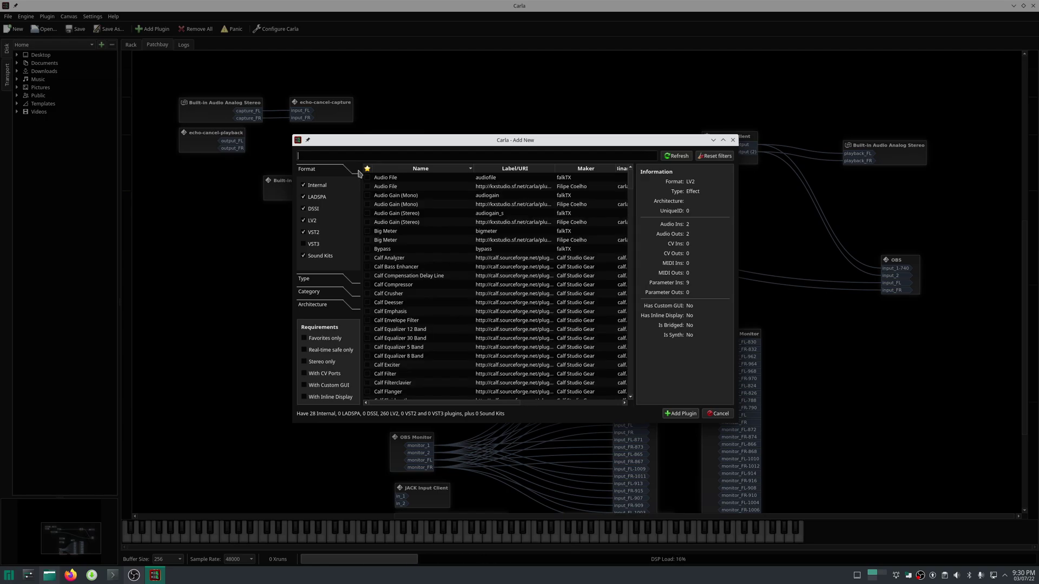
{"action": "type", "text": "equ"}
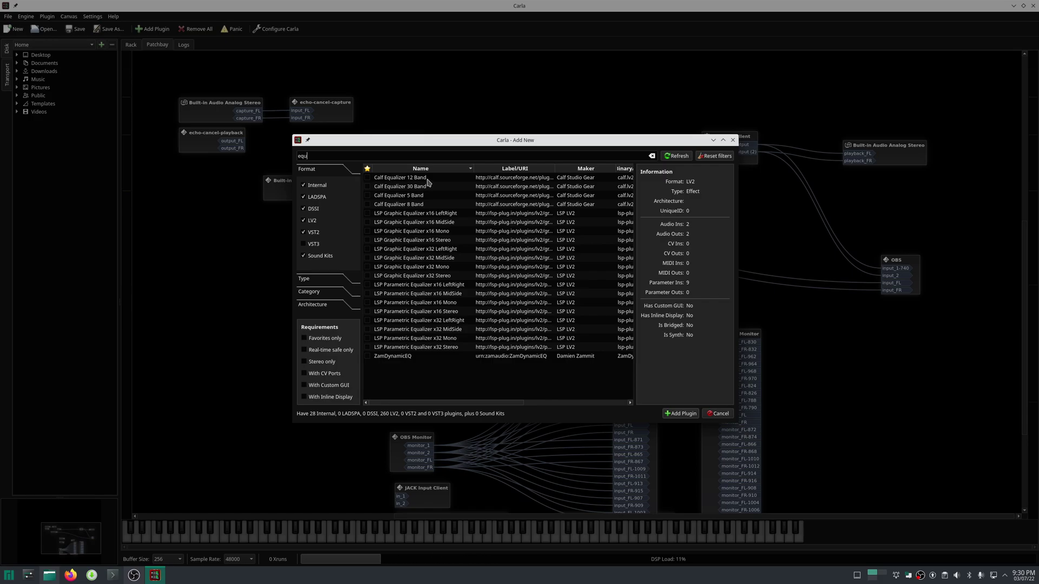
{"action": "double_click", "coordinate": [429, 278]}
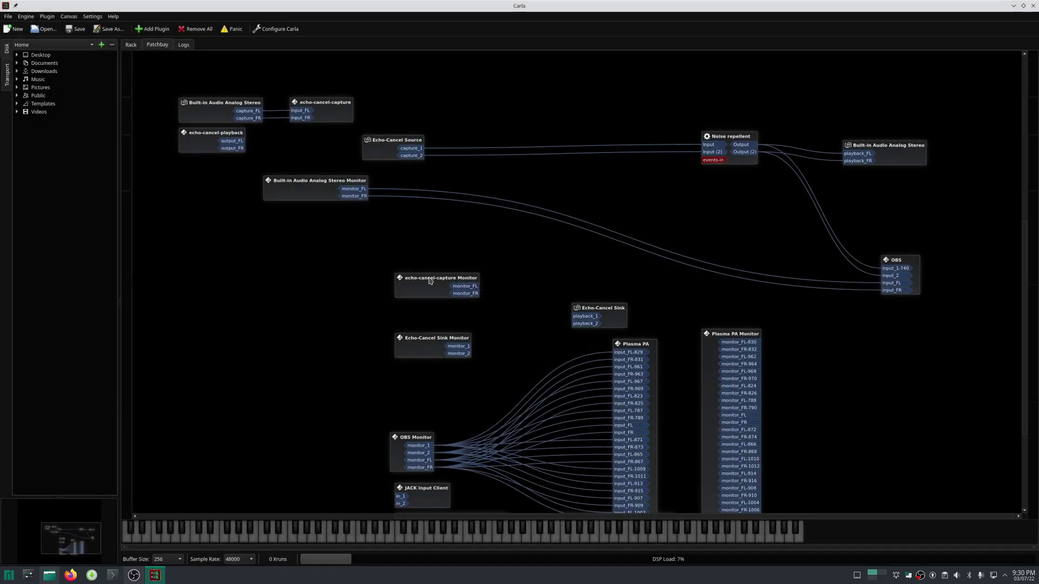
Step: Wire capture_1/2 into the equalizer's Input L/R and its Output L/R into Noise repellent
{"action": "left_click_drag", "start_coordinate": [443, 197], "coordinate": [554, 110]}
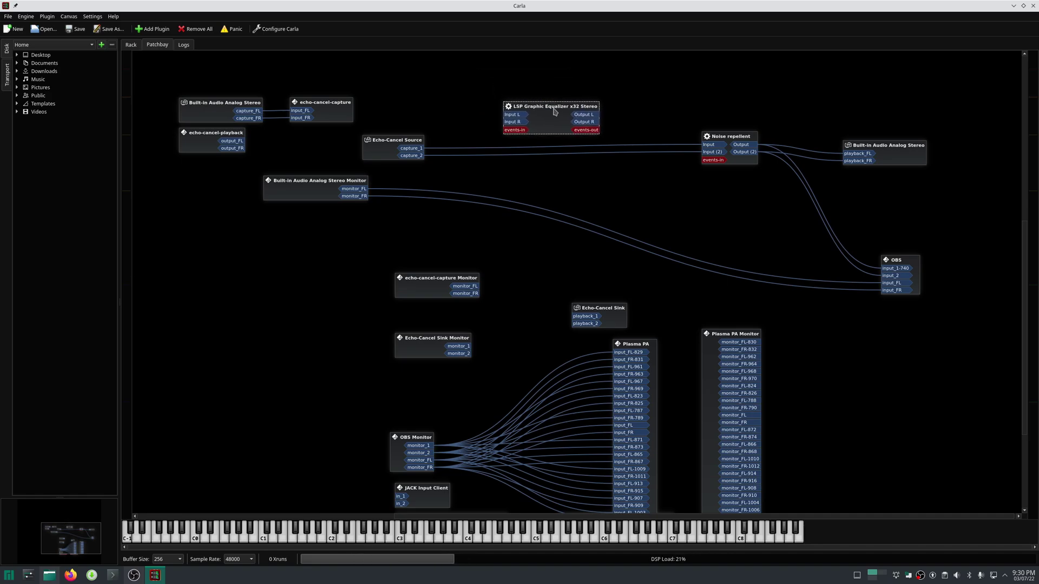
{"action": "mouse_move", "coordinate": [555, 110]}
{"action": "left_mouse_down"}
{"action": "mouse_move", "coordinate": [585, 117]}
{"action": "mouse_move", "coordinate": [571, 117]}
{"action": "left_mouse_up"}
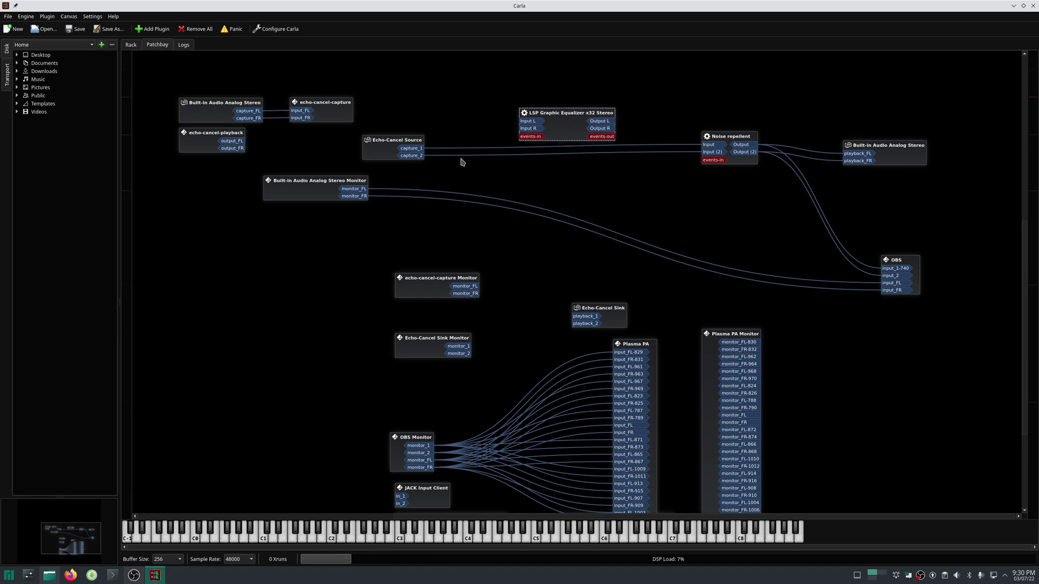
{"action": "left_click_drag", "start_coordinate": [421, 149], "coordinate": [526, 121]}
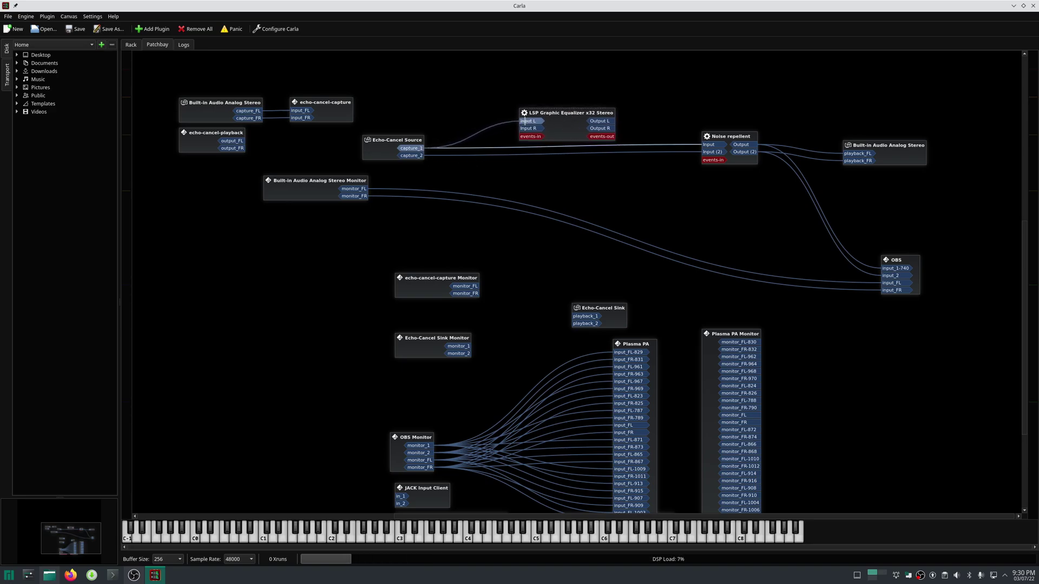
{"action": "left_click_drag", "start_coordinate": [420, 157], "coordinate": [527, 129]}
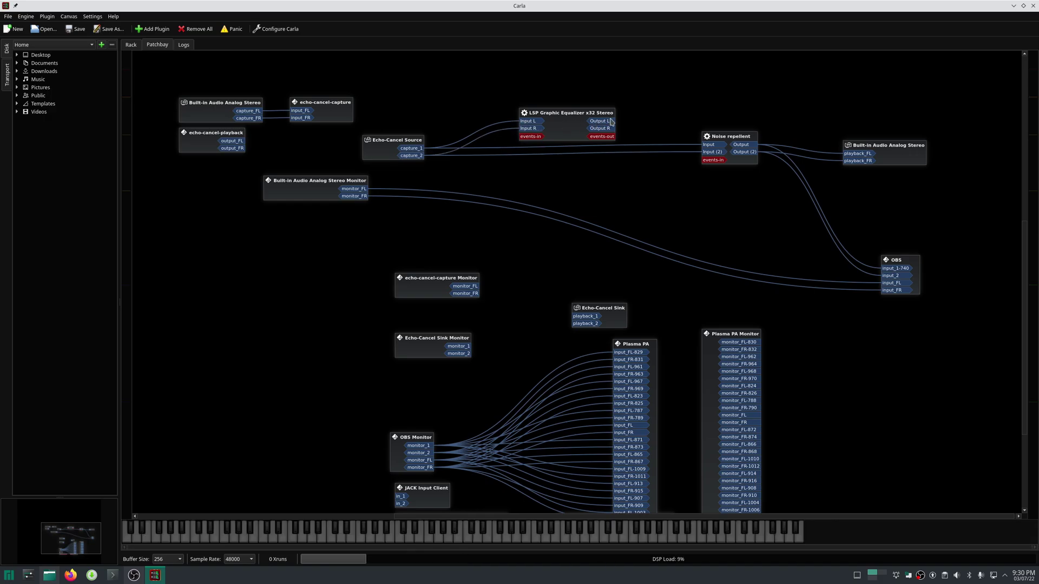
{"action": "left_click_drag", "start_coordinate": [611, 121], "coordinate": [711, 147]}
{"action": "left_click_drag", "start_coordinate": [607, 132], "coordinate": [707, 152]}
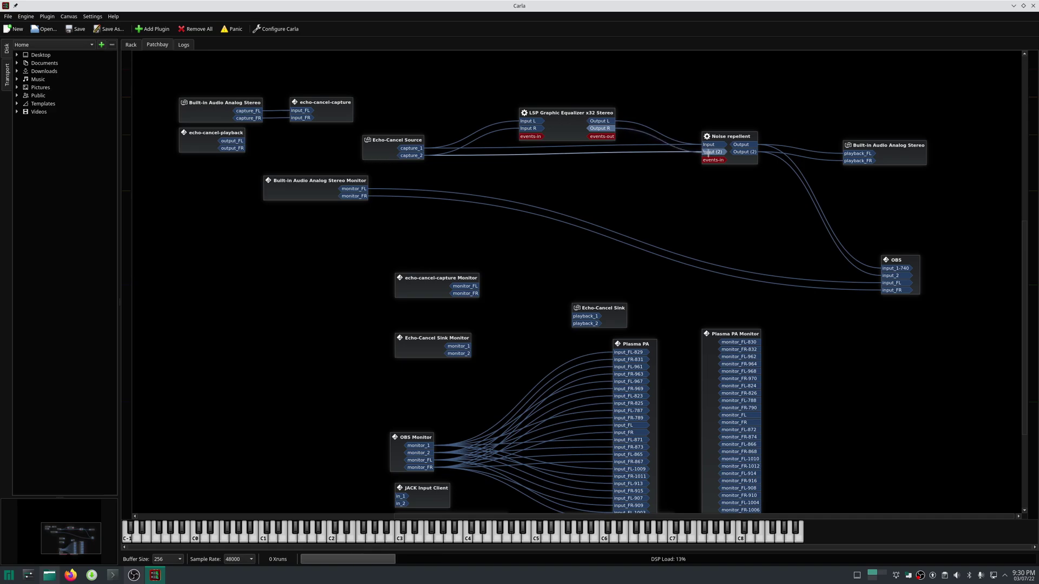
Step: Disconnect capture_1 and capture_2 from Noise repellent's inputs and lower the equalizer node slightly
{"action": "right_click", "coordinate": [417, 158]}
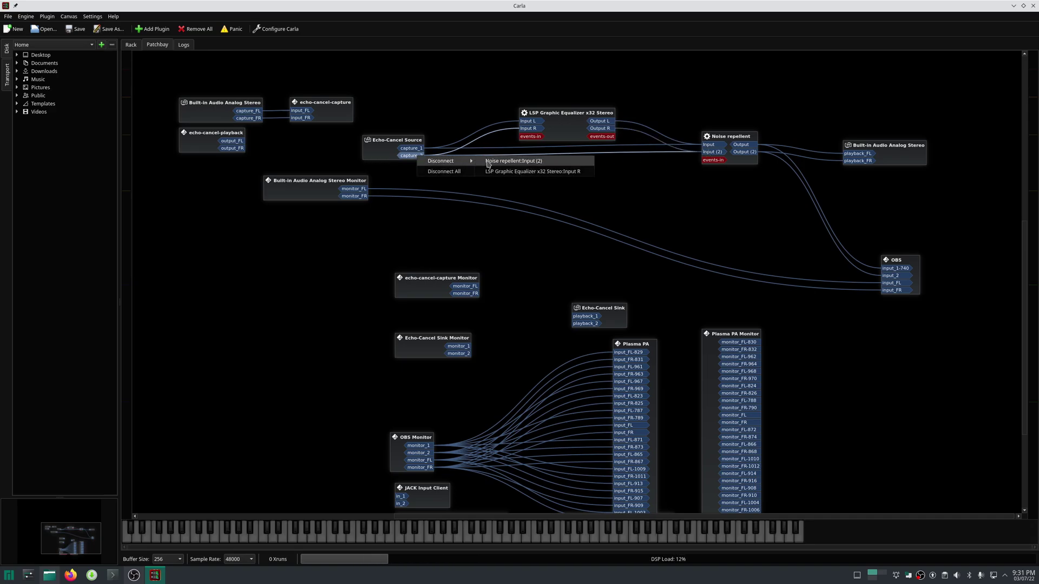
{"action": "left_click", "coordinate": [488, 161]}
{"action": "right_click", "coordinate": [417, 149]}
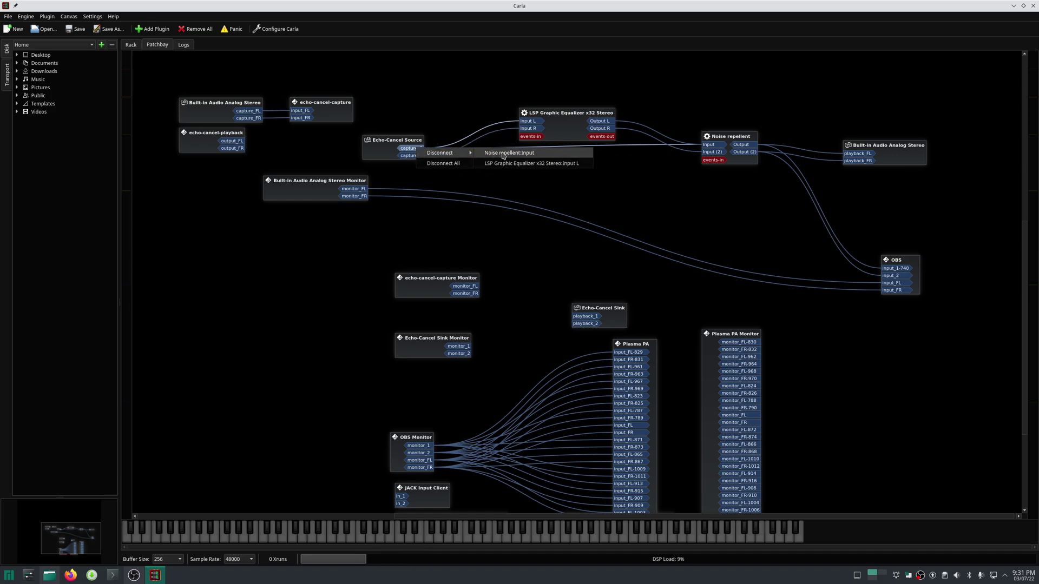
{"action": "left_click", "coordinate": [504, 155]}
{"action": "left_click_drag", "start_coordinate": [561, 117], "coordinate": [561, 135]}
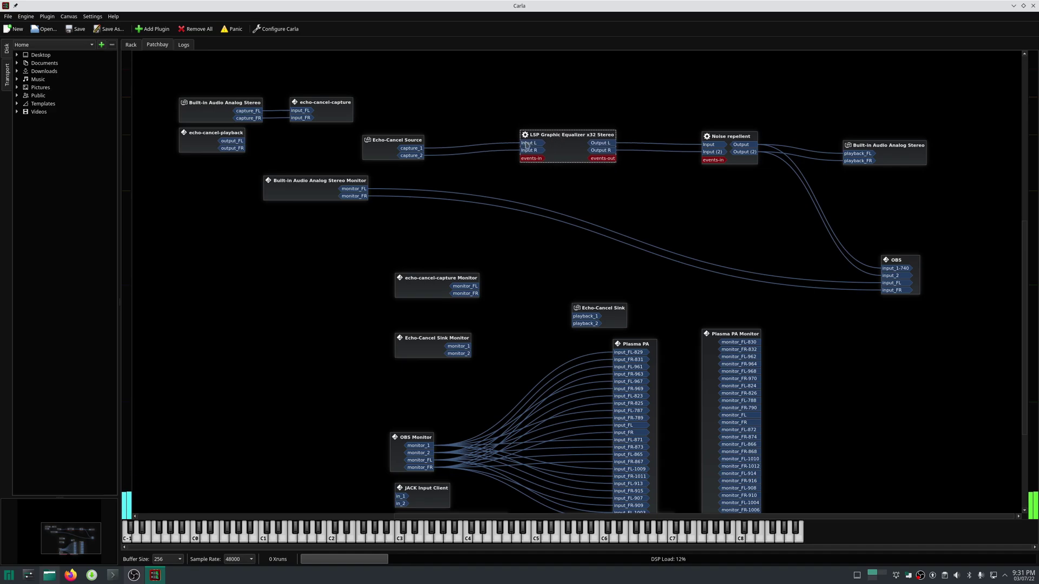
Step: Open the LSP Graphic Equalizer GUI, boost the 20–63 Hz bands, and cut 1 kHz to about -15 dB
{"action": "double_click", "coordinate": [576, 137]}
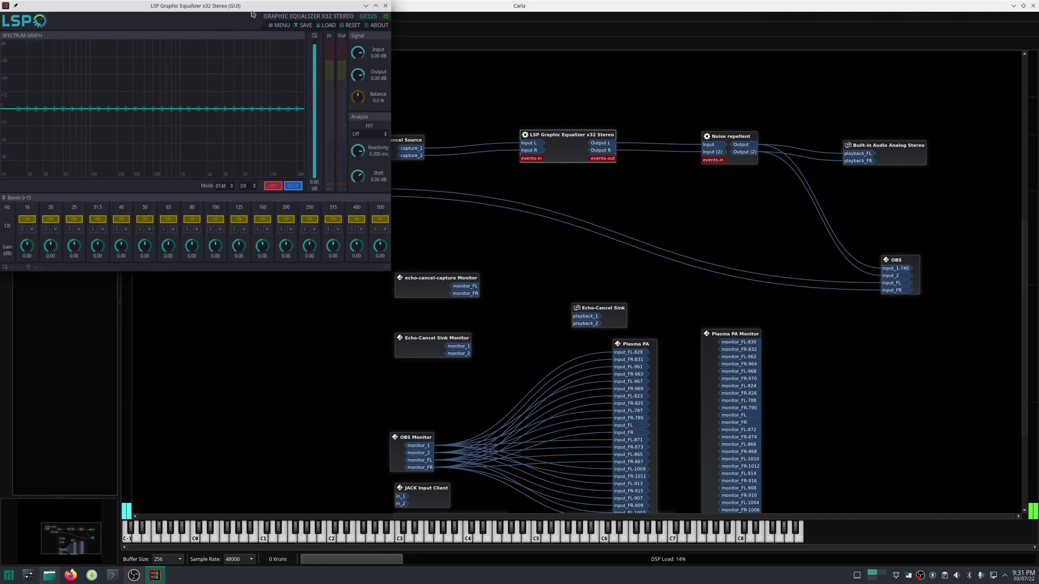
{"action": "left_click_drag", "start_coordinate": [254, 14], "coordinate": [430, 197]}
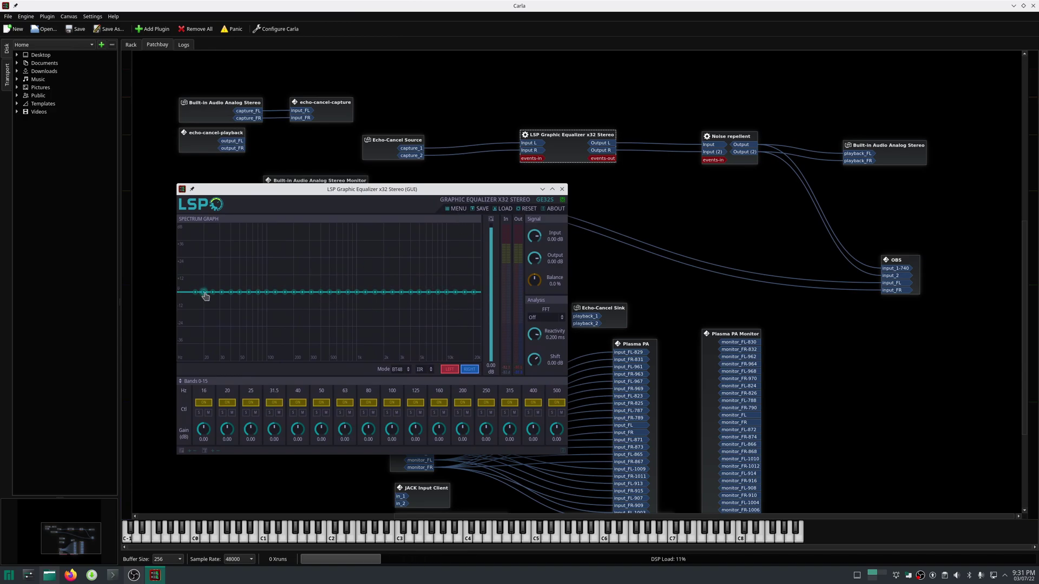
{"action": "left_click_drag", "start_coordinate": [204, 293], "coordinate": [204, 248]}
{"action": "left_click_drag", "start_coordinate": [212, 293], "coordinate": [213, 256]}
{"action": "mouse_move", "coordinate": [222, 292]}
{"action": "left_mouse_down"}
{"action": "mouse_move", "coordinate": [225, 269]}
{"action": "mouse_move", "coordinate": [231, 283]}
{"action": "left_mouse_up"}
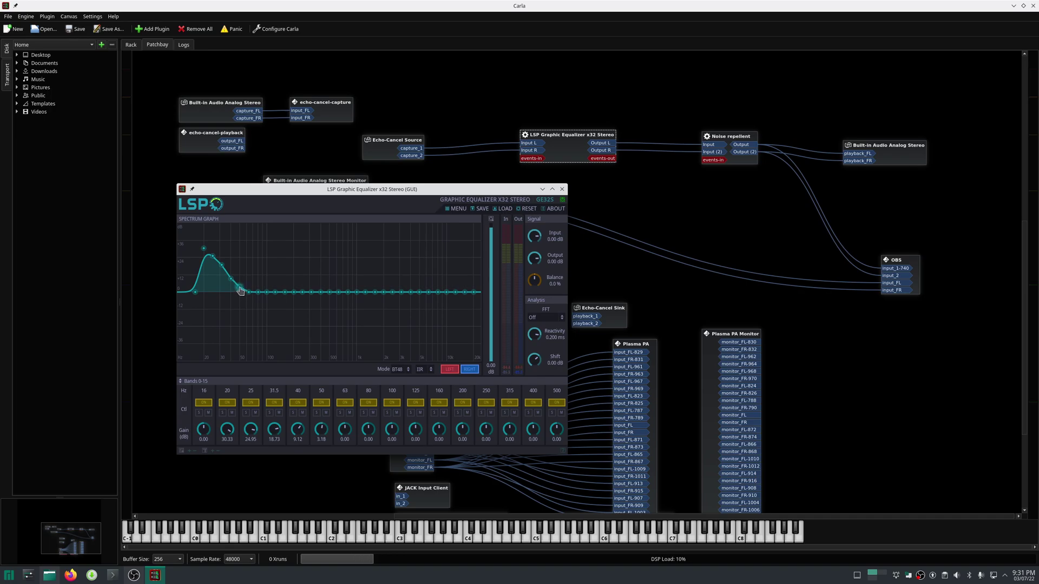
{"action": "mouse_move", "coordinate": [257, 292]}
{"action": "left_mouse_down"}
{"action": "mouse_move", "coordinate": [259, 310]}
{"action": "mouse_move", "coordinate": [293, 312]}
{"action": "mouse_move", "coordinate": [308, 301]}
{"action": "mouse_move", "coordinate": [311, 323]}
{"action": "mouse_move", "coordinate": [329, 306]}
{"action": "mouse_move", "coordinate": [322, 319]}
{"action": "mouse_move", "coordinate": [348, 319]}
{"action": "mouse_move", "coordinate": [330, 326]}
{"action": "left_mouse_up"}
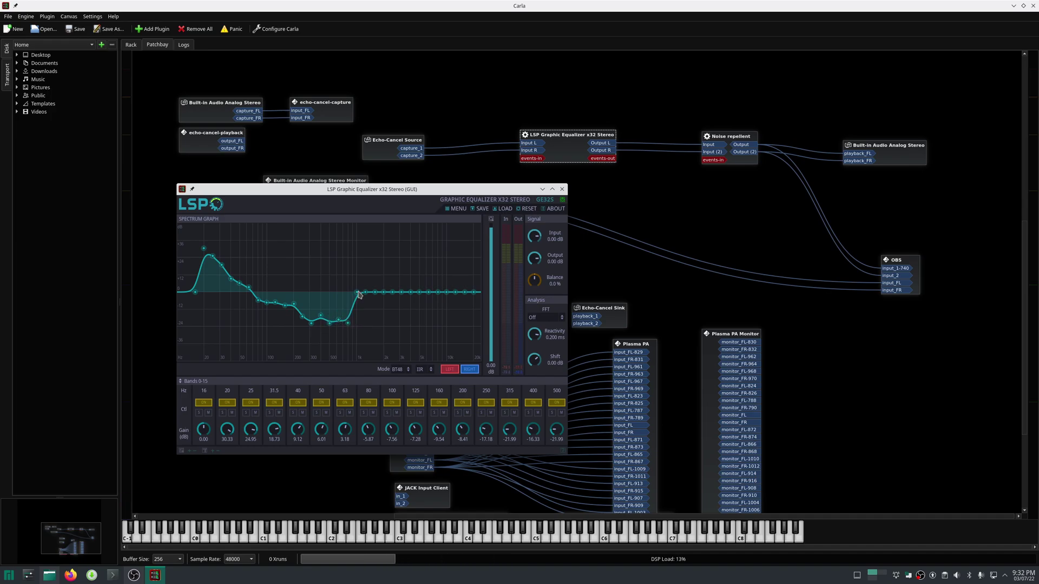
{"action": "mouse_move", "coordinate": [358, 295]}
{"action": "left_mouse_down"}
{"action": "mouse_move", "coordinate": [357, 314]}
{"action": "mouse_move", "coordinate": [374, 309]}
{"action": "left_mouse_up"}
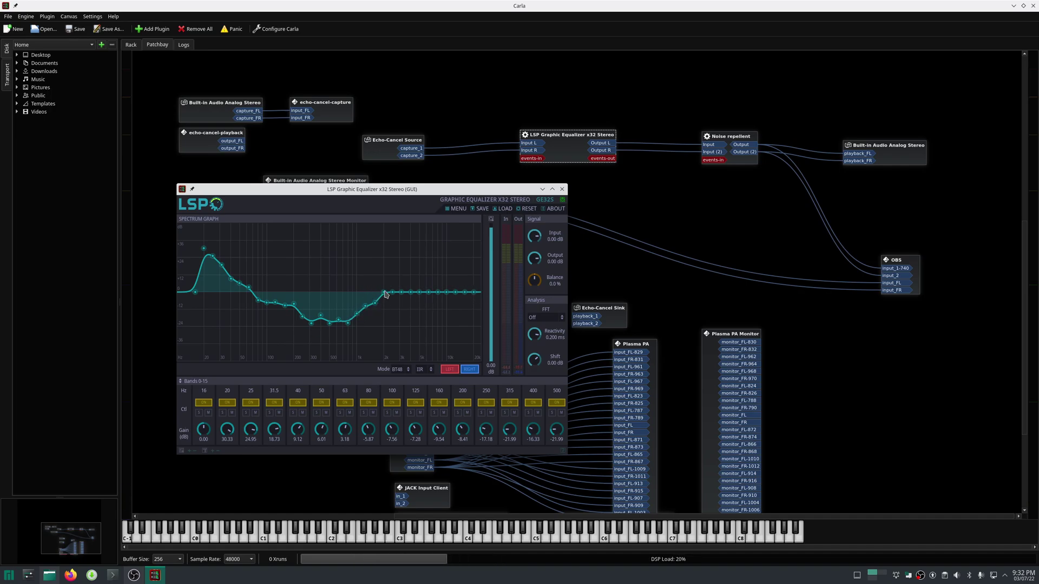
Step: Cut the 2 kHz and 4–5 kHz bands, boost 20 kHz, and raise 31.5 Hz to 20.71
{"action": "mouse_move", "coordinate": [383, 292]}
{"action": "left_mouse_down"}
{"action": "mouse_move", "coordinate": [388, 309]}
{"action": "mouse_move", "coordinate": [402, 301]}
{"action": "left_mouse_up"}
{"action": "left_click_drag", "start_coordinate": [473, 295], "coordinate": [467, 289]}
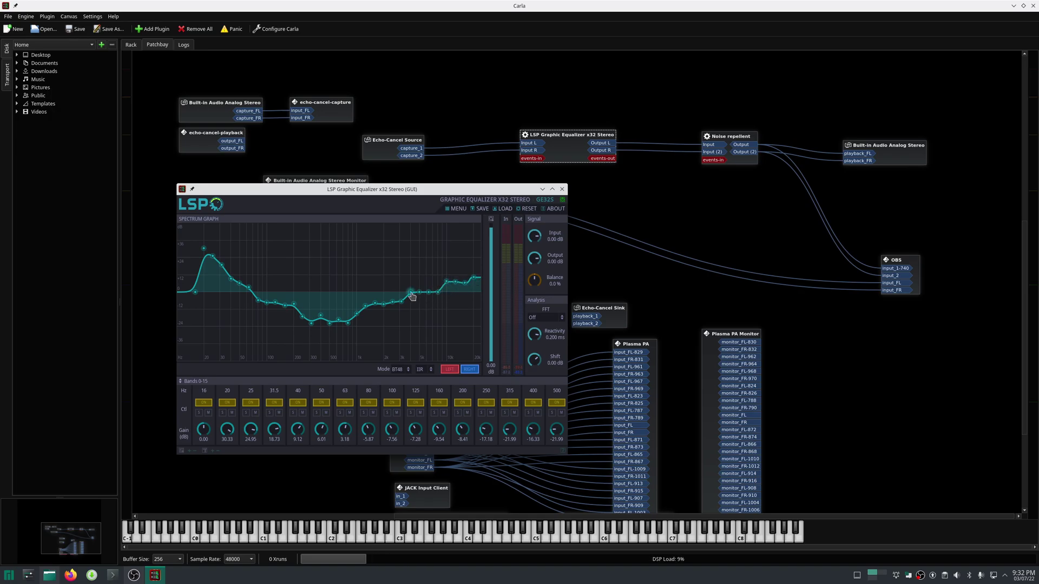
{"action": "left_click_drag", "start_coordinate": [412, 295], "coordinate": [421, 303]}
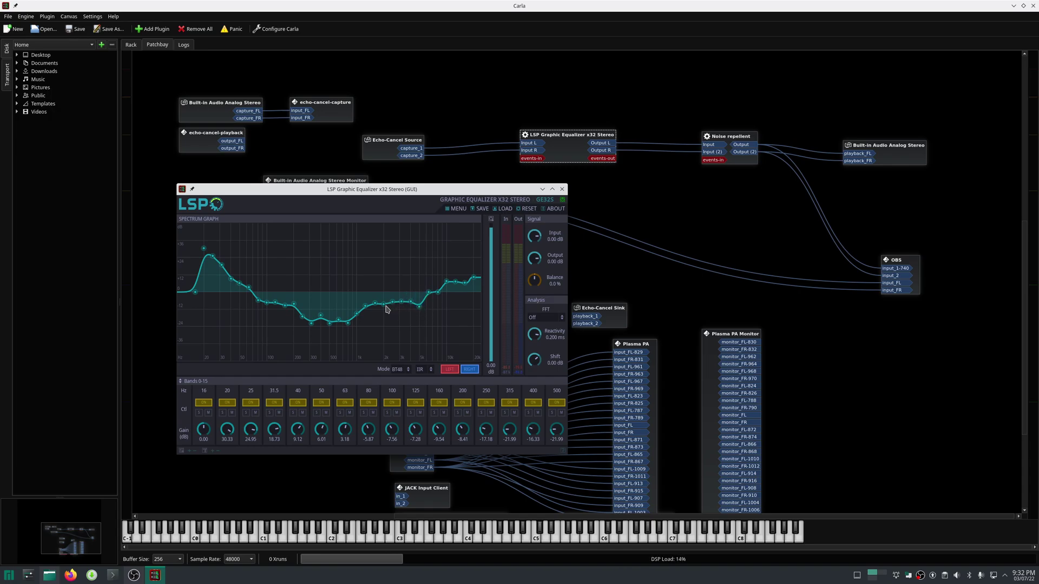
{"action": "mouse_move", "coordinate": [385, 308]}
{"action": "left_mouse_down"}
{"action": "mouse_move", "coordinate": [369, 329]}
{"action": "mouse_move", "coordinate": [358, 325]}
{"action": "left_mouse_up"}
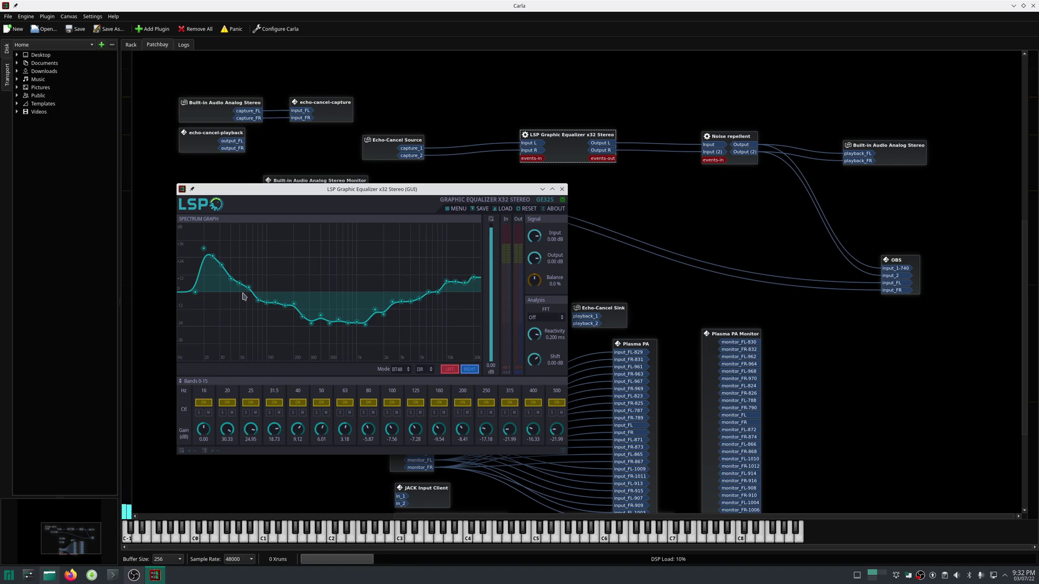
{"action": "left_click_drag", "start_coordinate": [221, 264], "coordinate": [213, 252]}
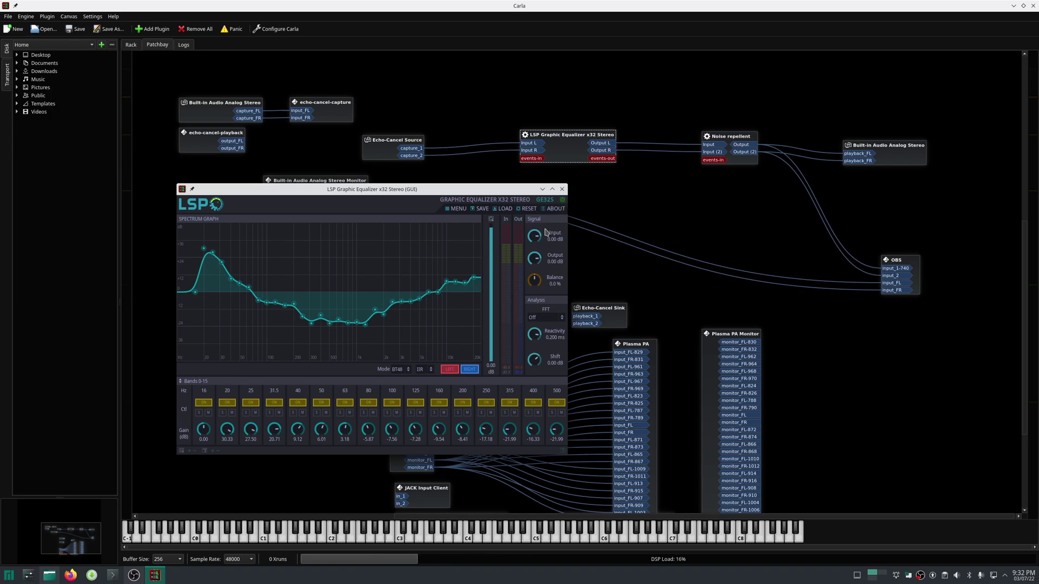
Step: Shift the equalizer window slightly left and bring it into focus
{"action": "left_click_drag", "start_coordinate": [396, 189], "coordinate": [424, 200]}
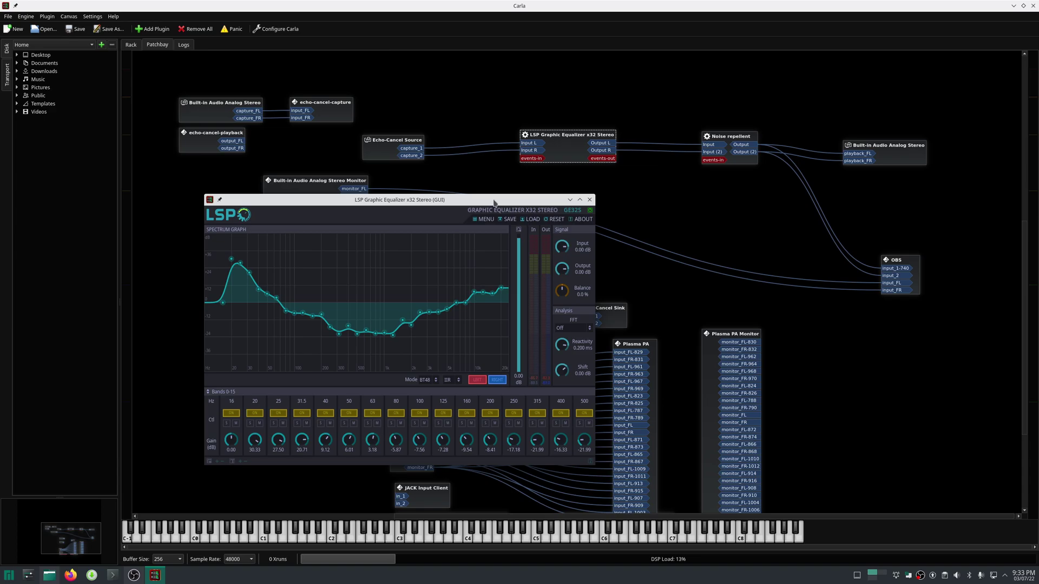
{"action": "left_click_drag", "start_coordinate": [494, 200], "coordinate": [474, 204]}
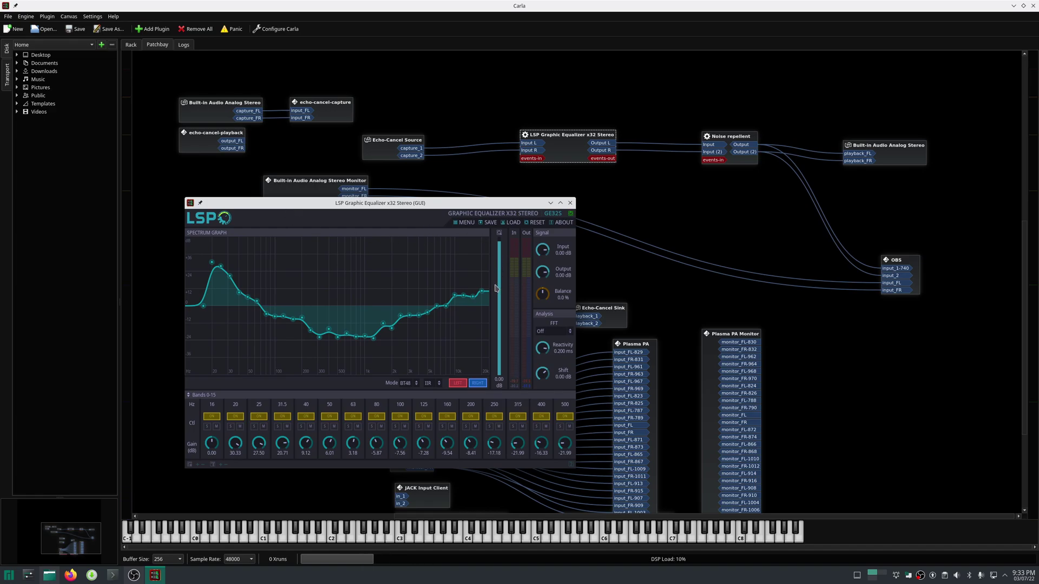
{"action": "left_click", "coordinate": [552, 205]}
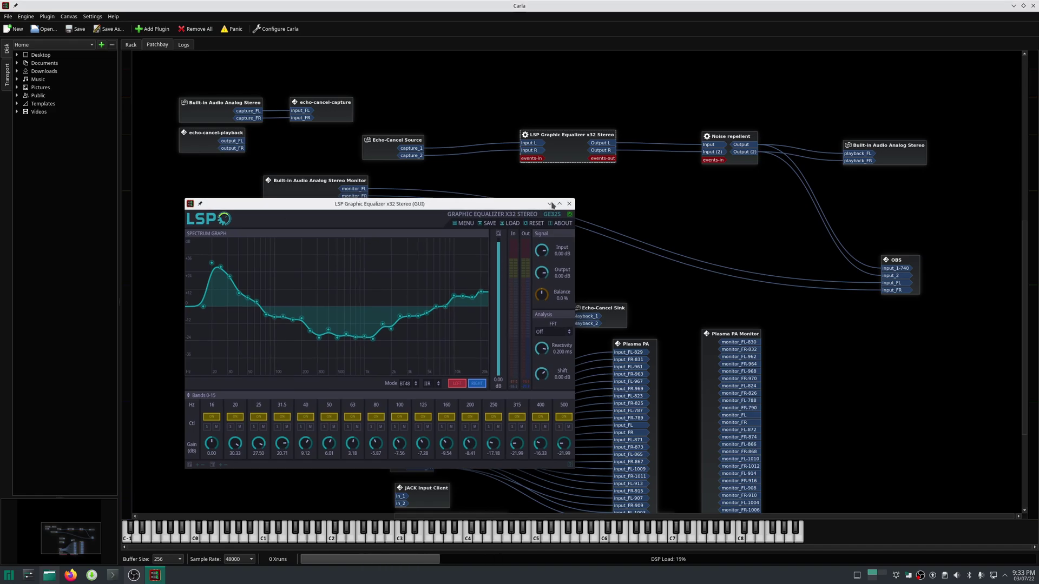
Step: Hide the equalizer window and connect capture_1 and capture_2 to Noise repellent's Input and Input (2)
{"action": "left_click", "coordinate": [548, 206]}
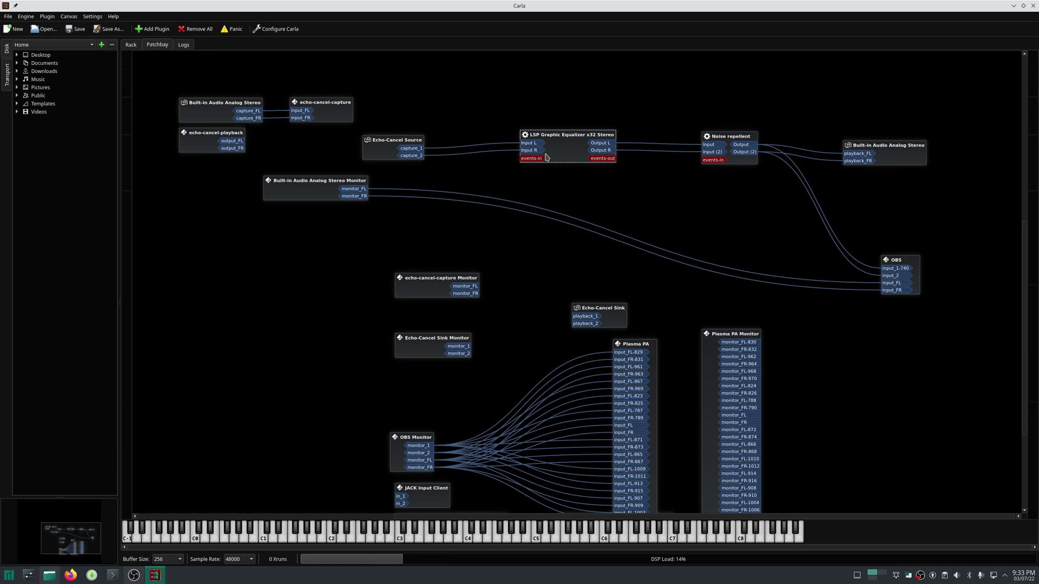
{"action": "left_click_drag", "start_coordinate": [570, 136], "coordinate": [565, 111]}
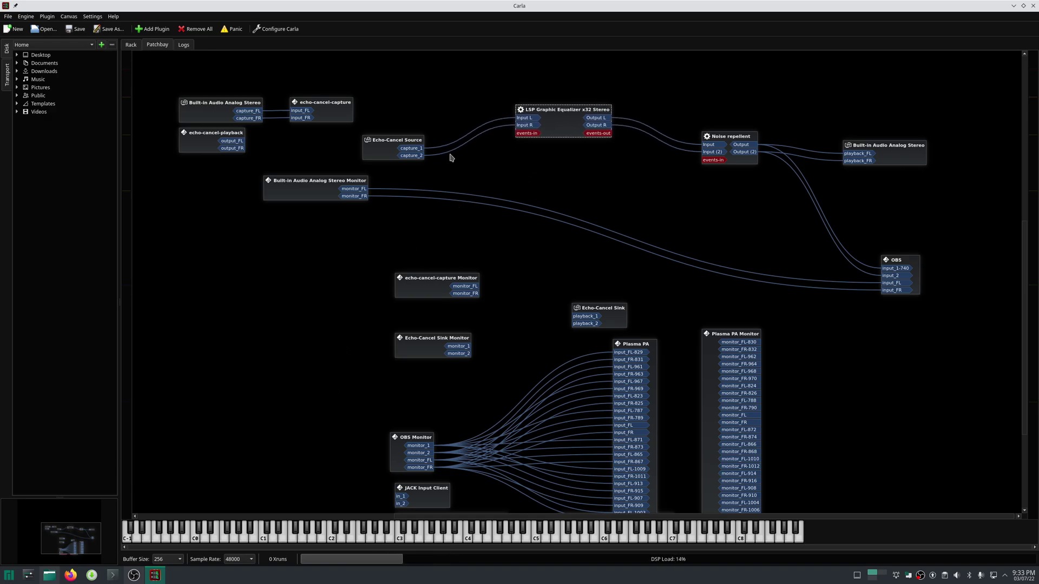
{"action": "left_click_drag", "start_coordinate": [420, 148], "coordinate": [705, 145]}
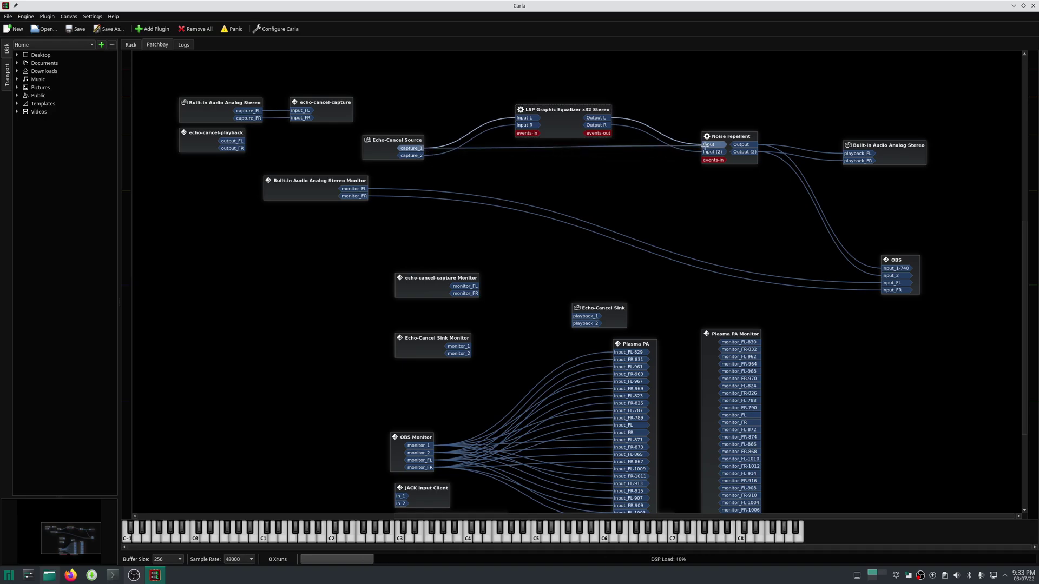
{"action": "left_click_drag", "start_coordinate": [421, 156], "coordinate": [710, 152]}
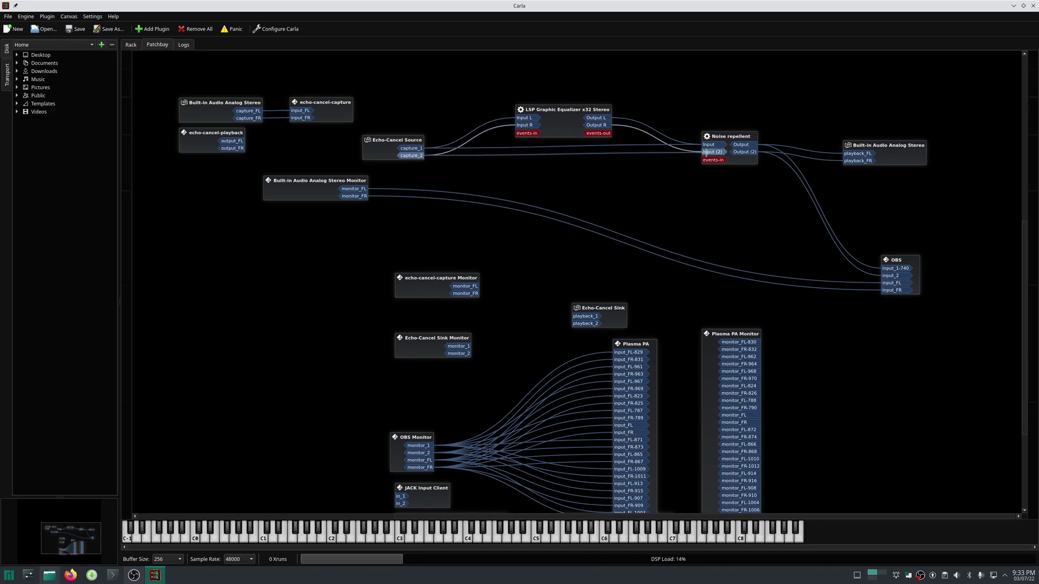
Step: Disconnect all of the equalizer's output links to Noise repellent
{"action": "right_click", "coordinate": [607, 119]}
{"action": "mouse_move", "coordinate": [649, 123]}
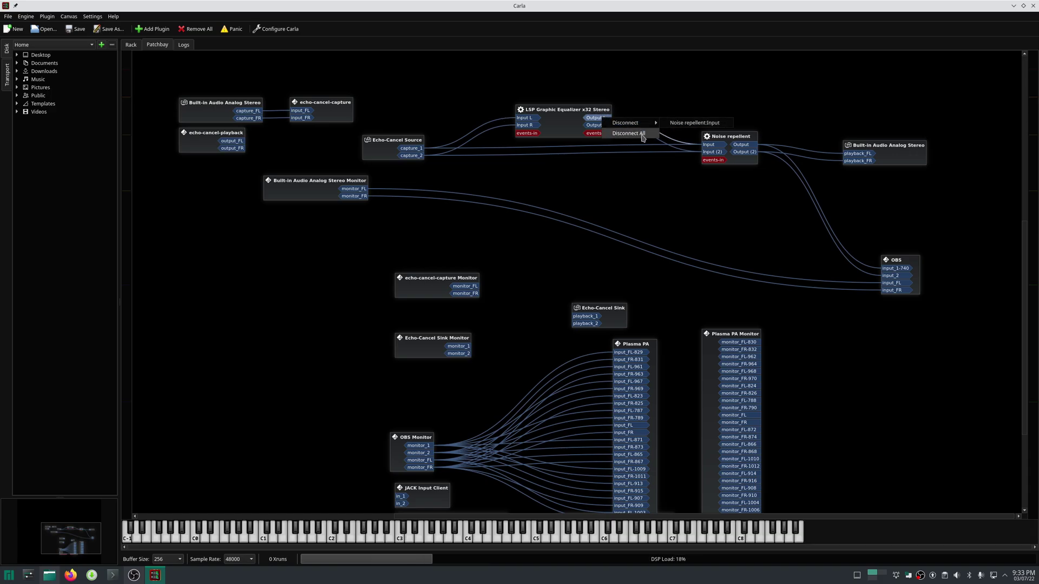
{"action": "left_click", "coordinate": [582, 129]}
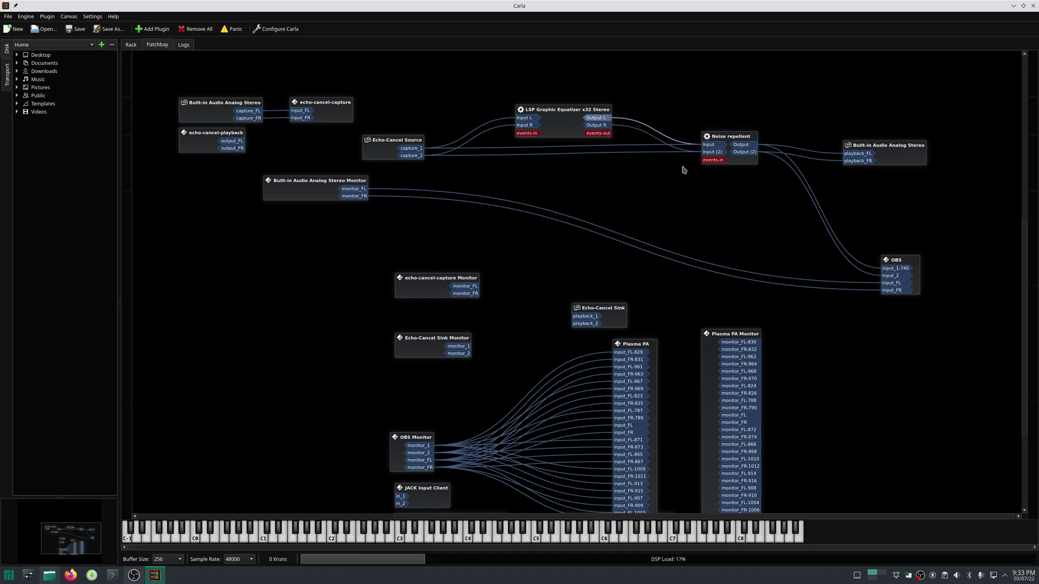
{"action": "right_click", "coordinate": [603, 126]}
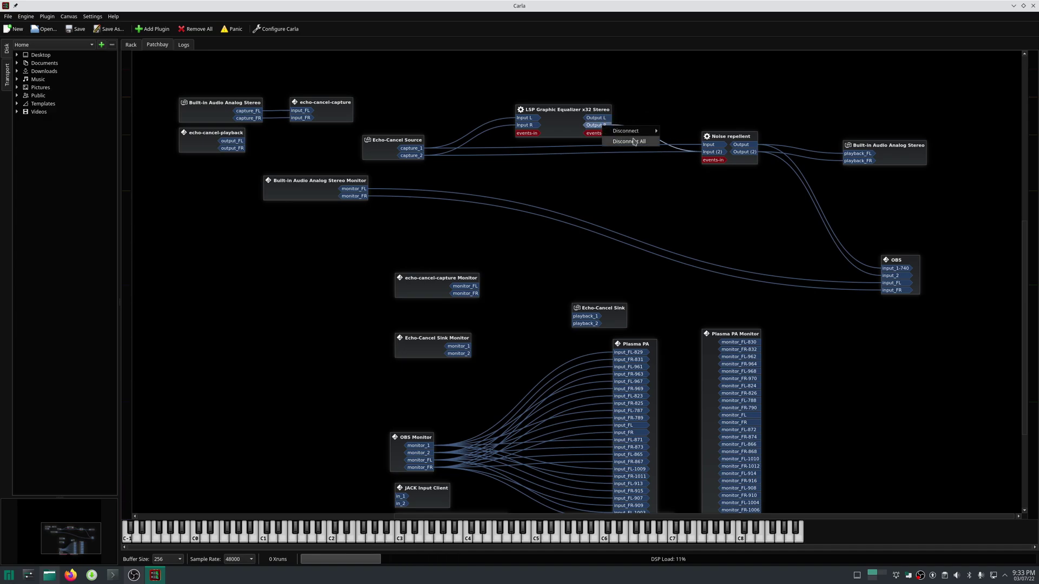
{"action": "left_click", "coordinate": [633, 141]}
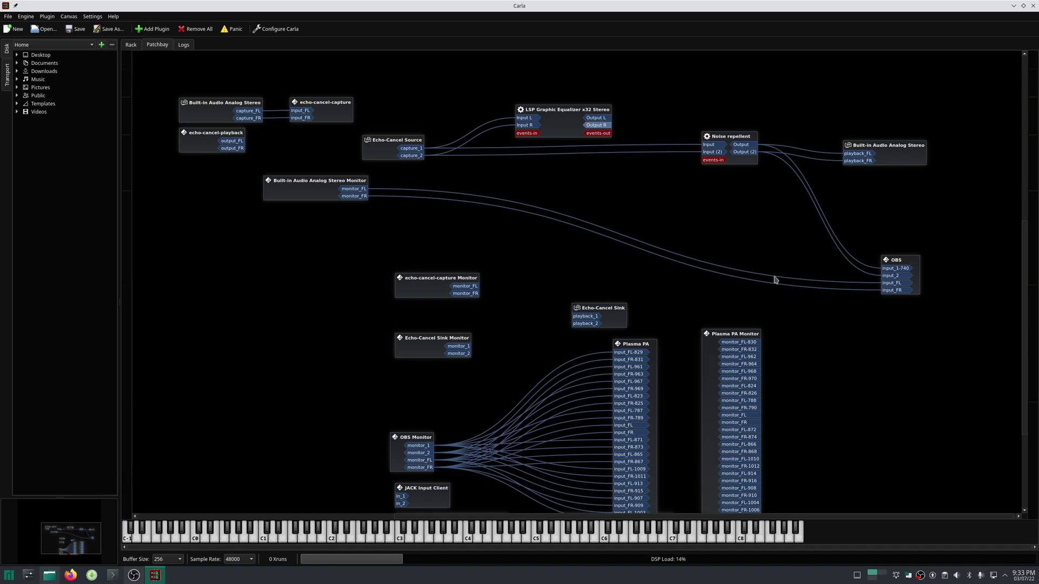
{"action": "left_click", "coordinate": [152, 29]}
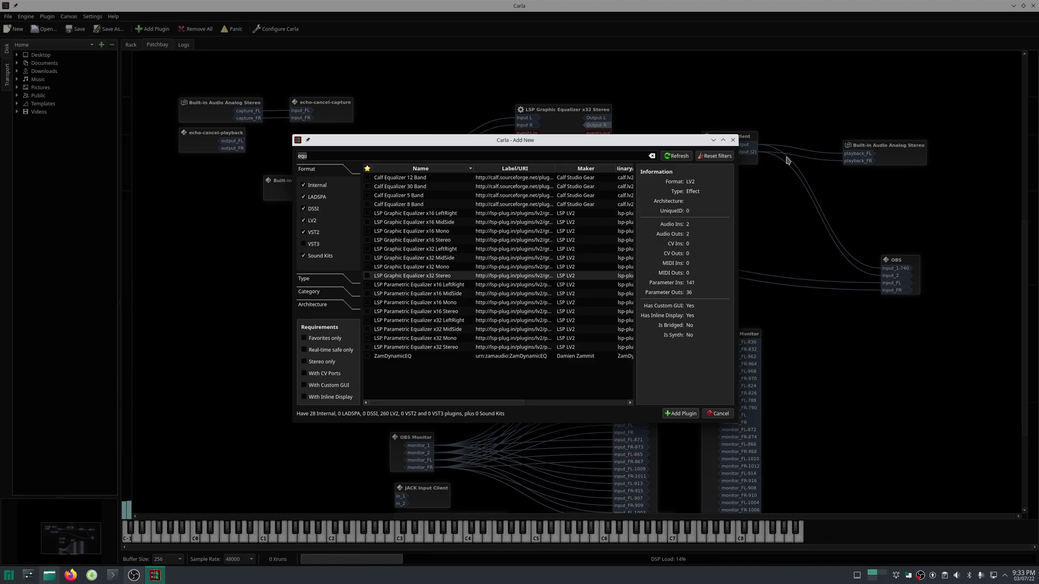
{"action": "left_click", "coordinate": [733, 140]}
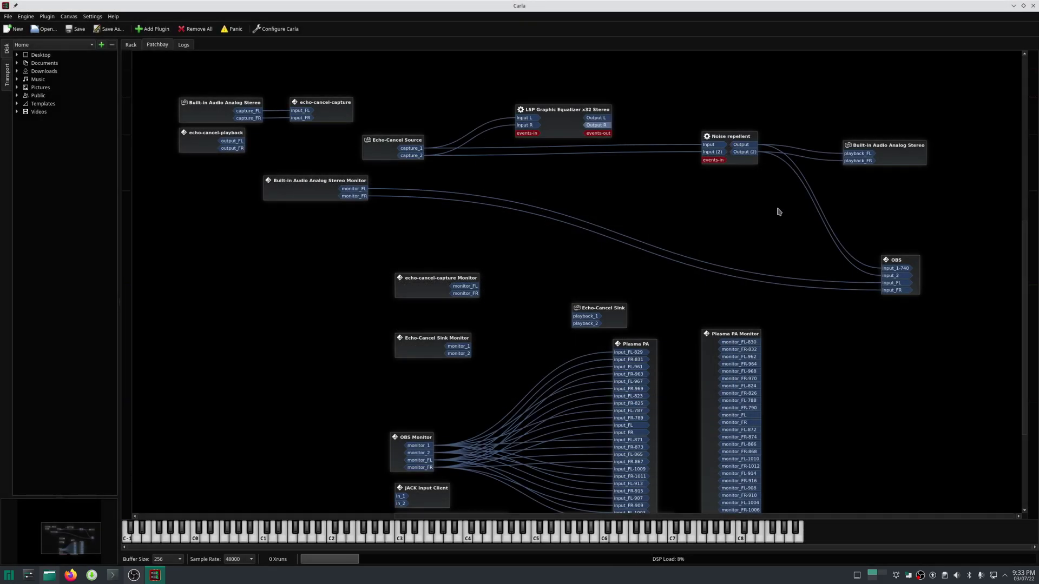